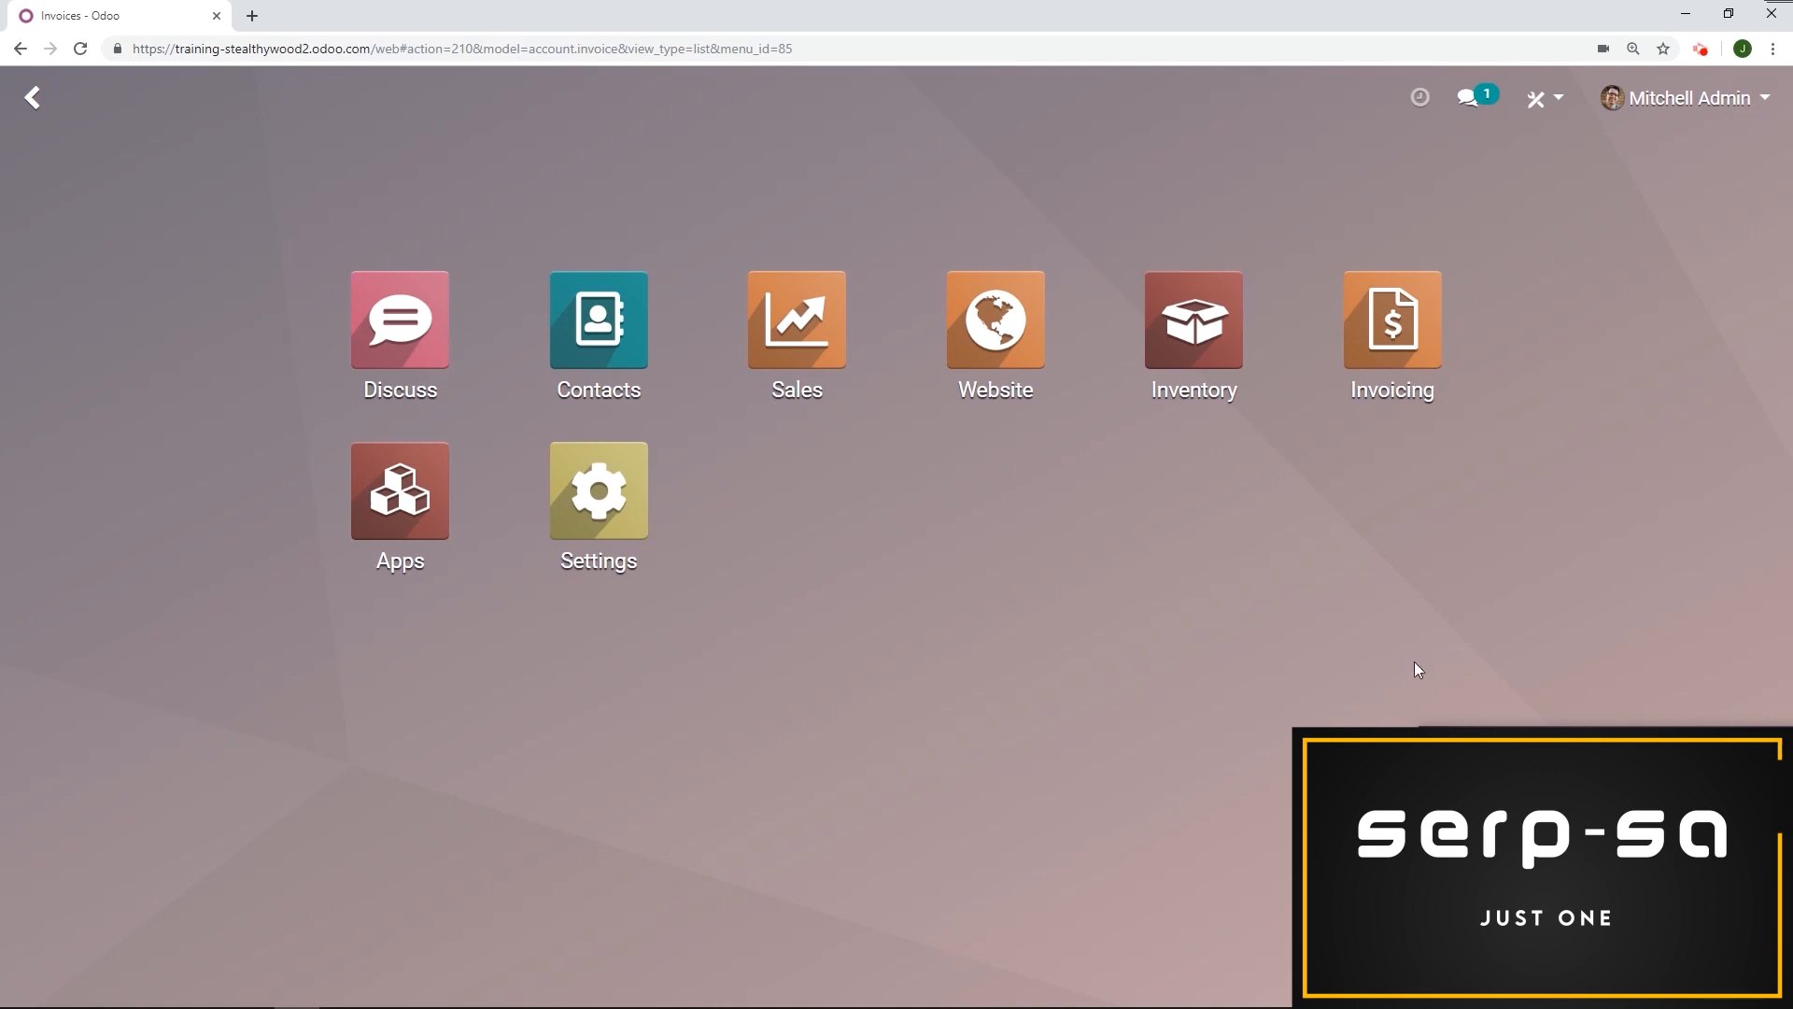
Open the Bank (EUR) record from the bank accounts in the Invoicing configuration.
click(1375, 325)
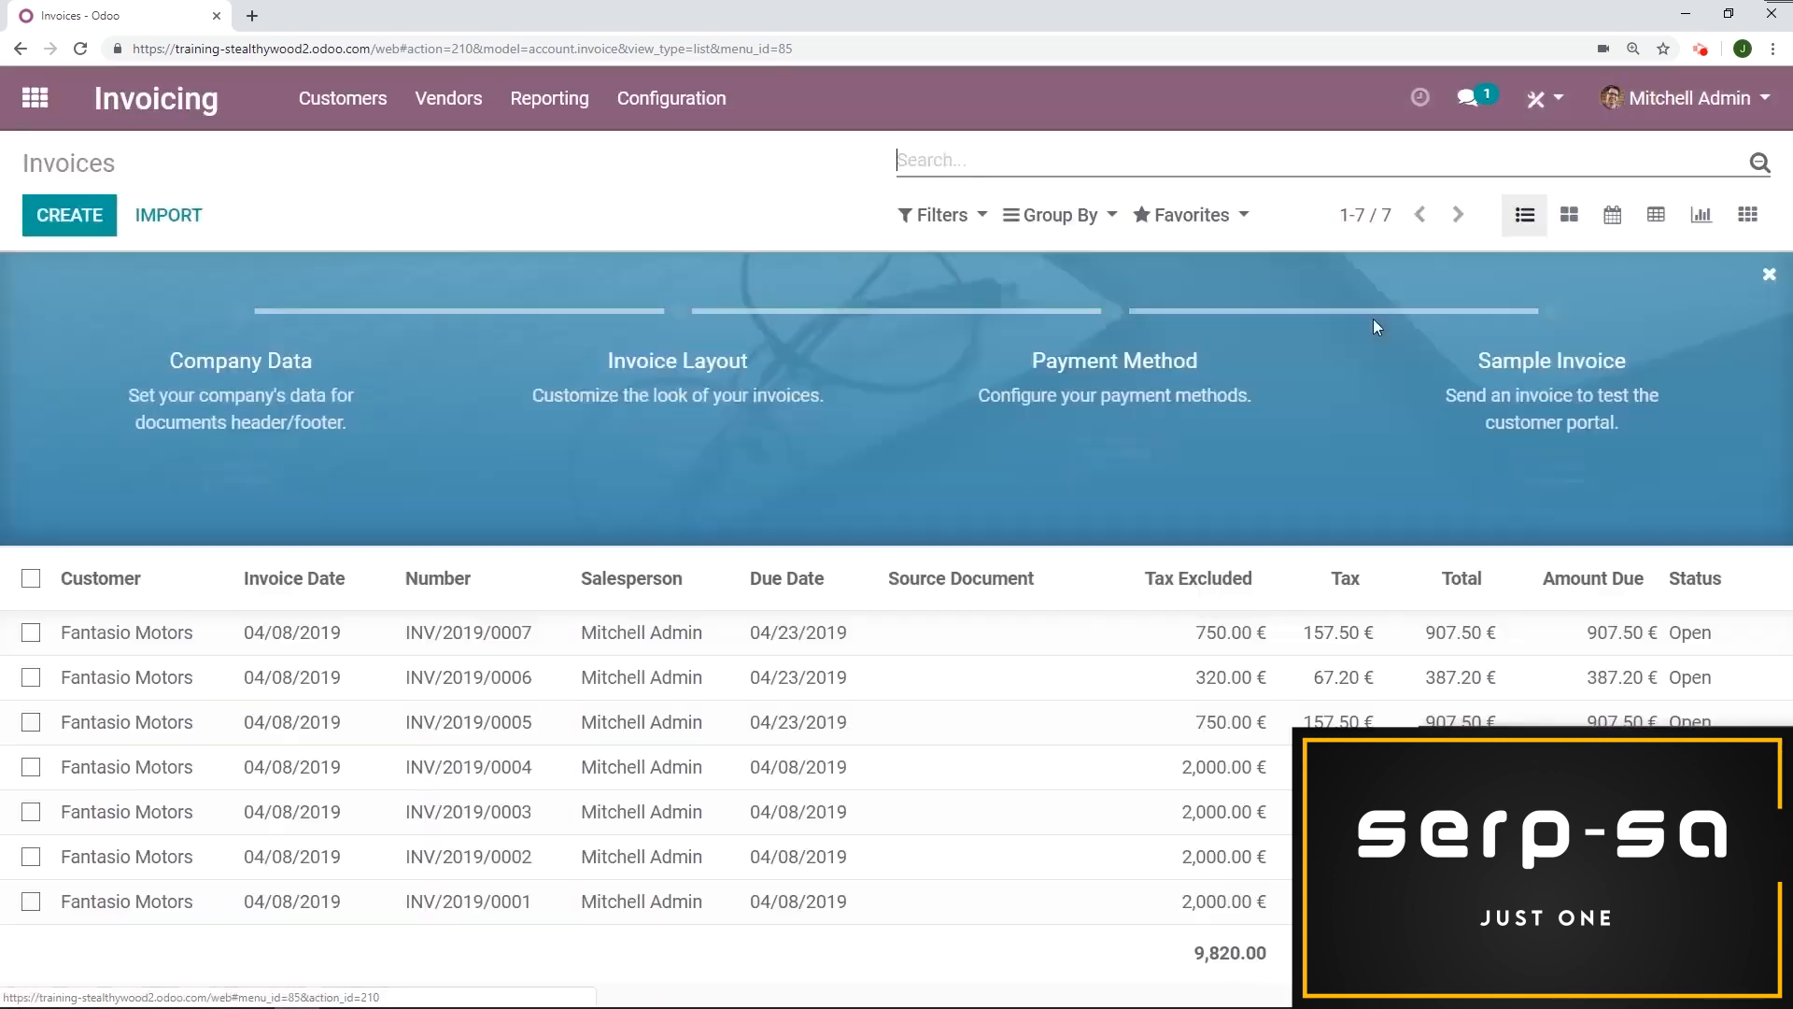
click(671, 110)
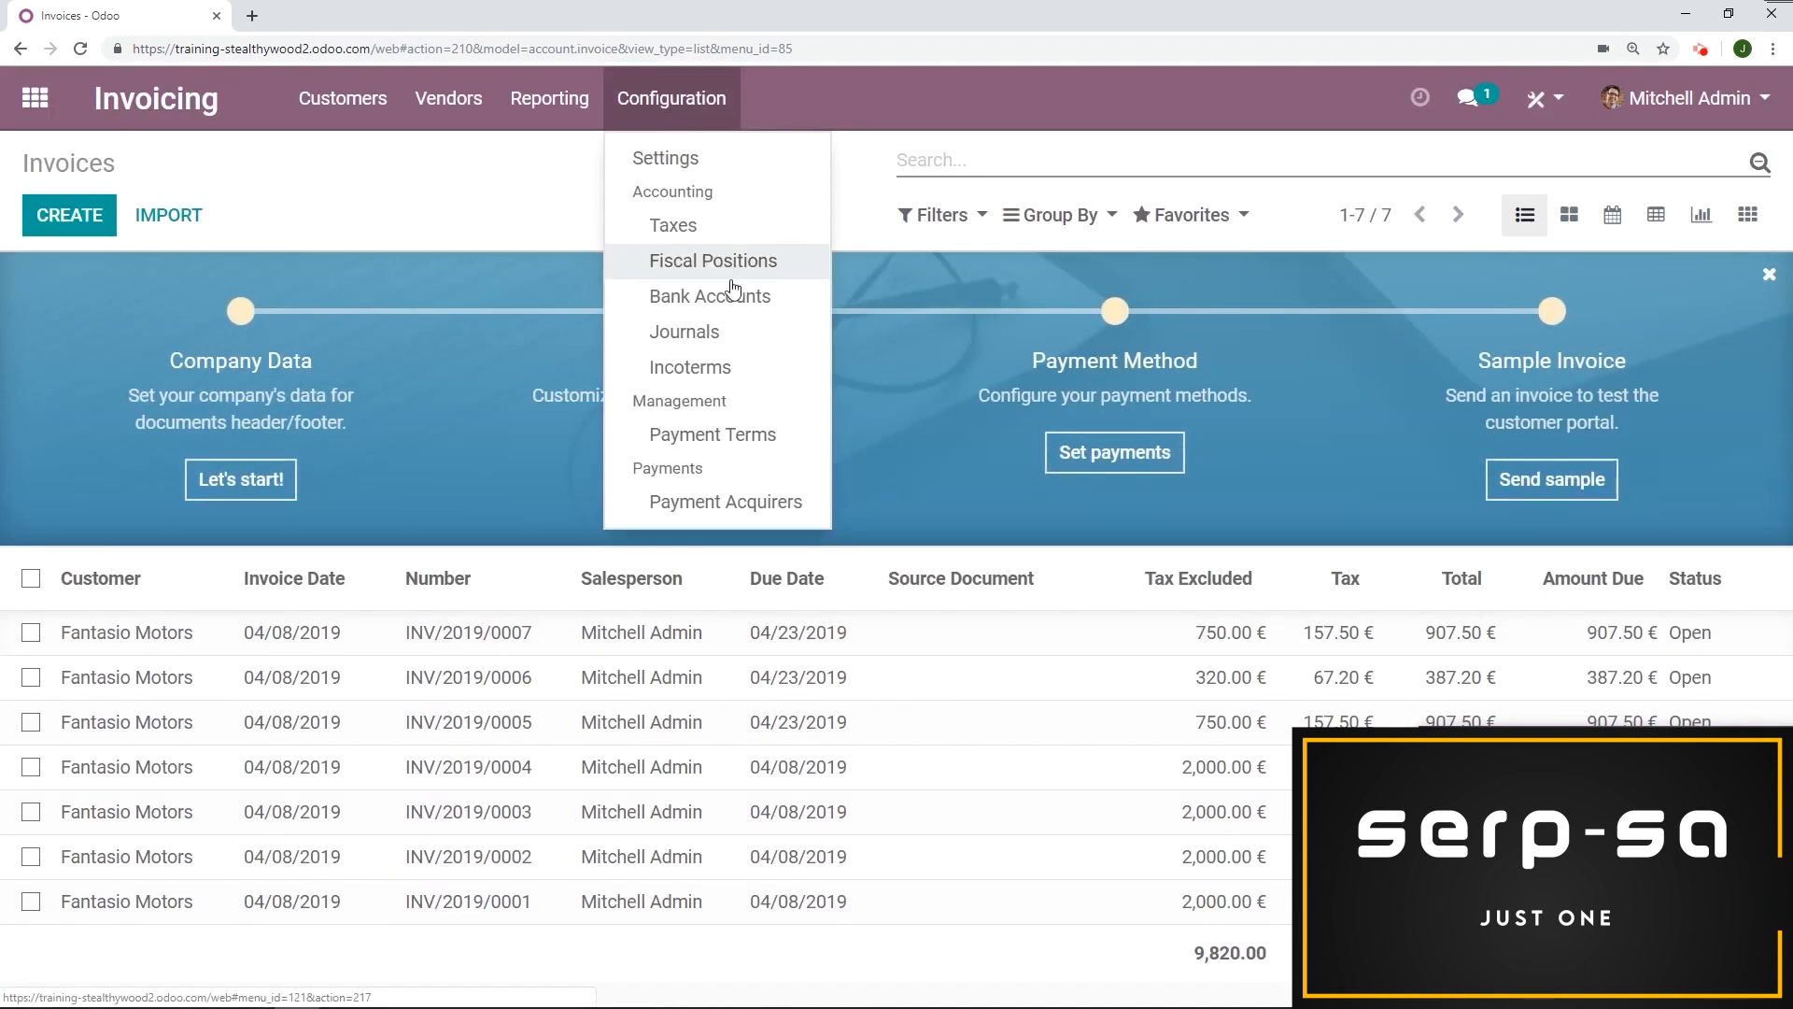
click(730, 294)
click(535, 355)
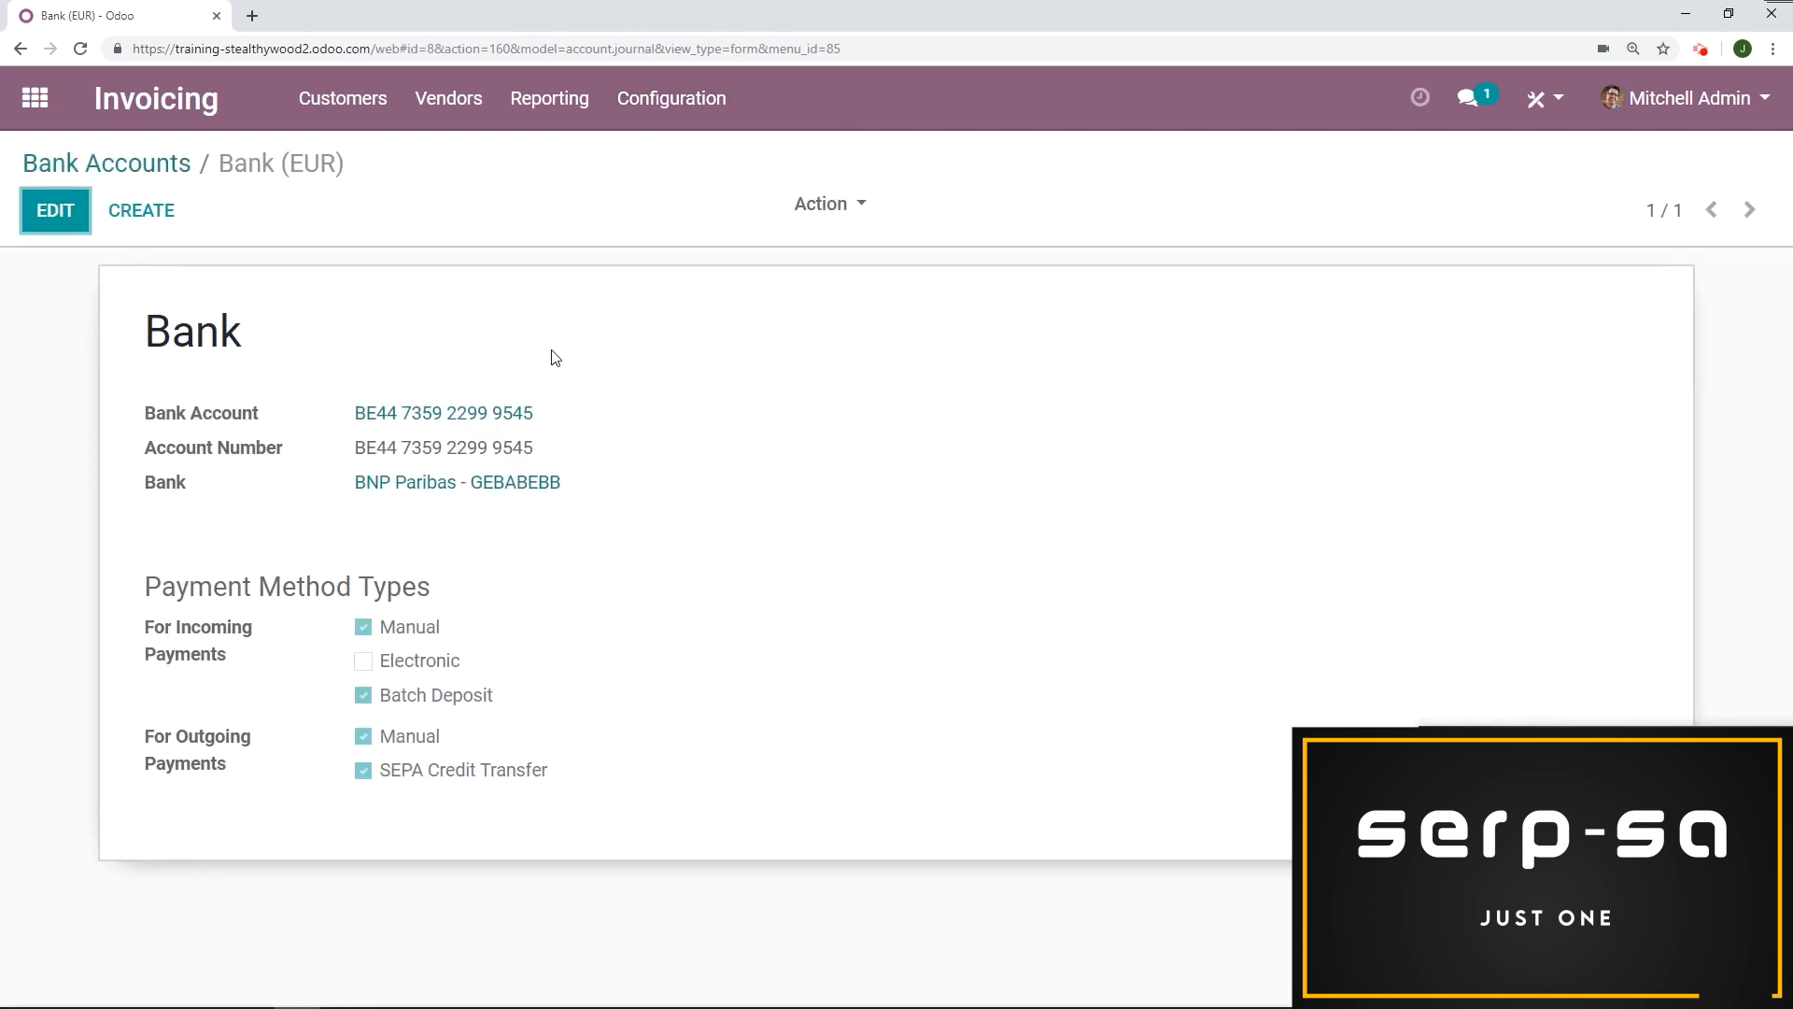
Start a new bank account from the Bank record and enter the account number without leading spaces.
click(55, 210)
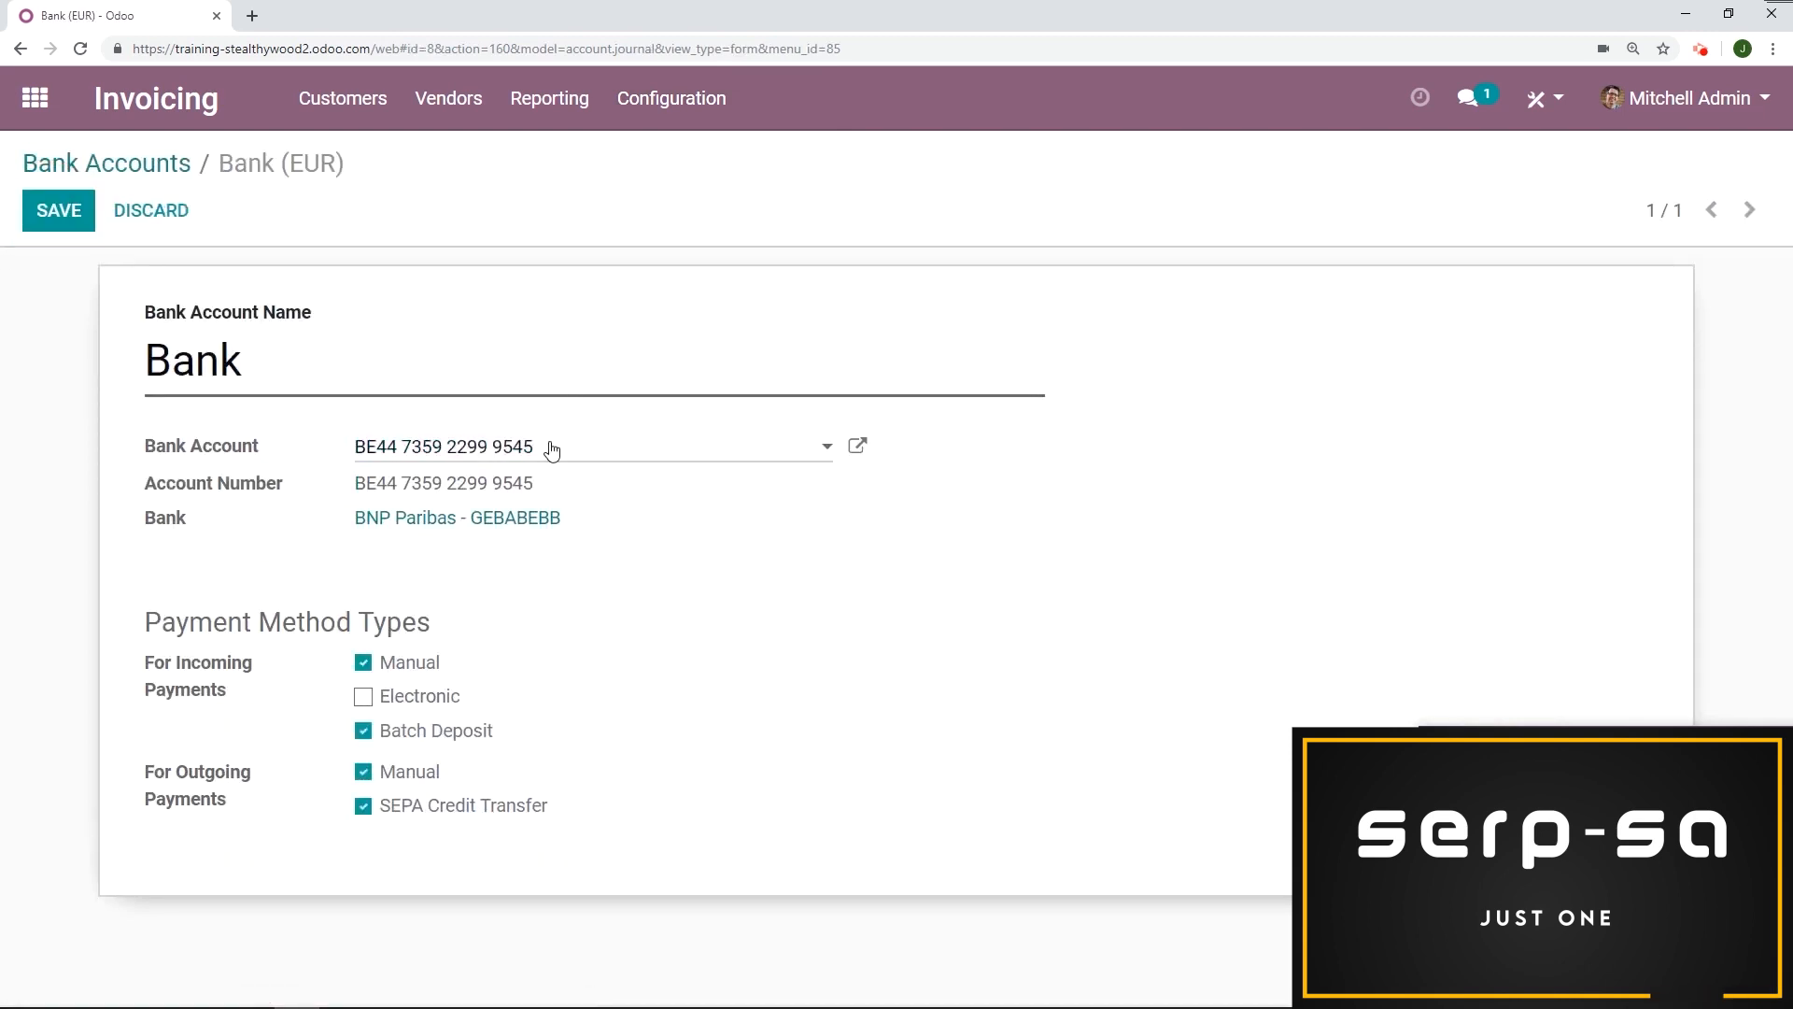
click(552, 450)
click(472, 523)
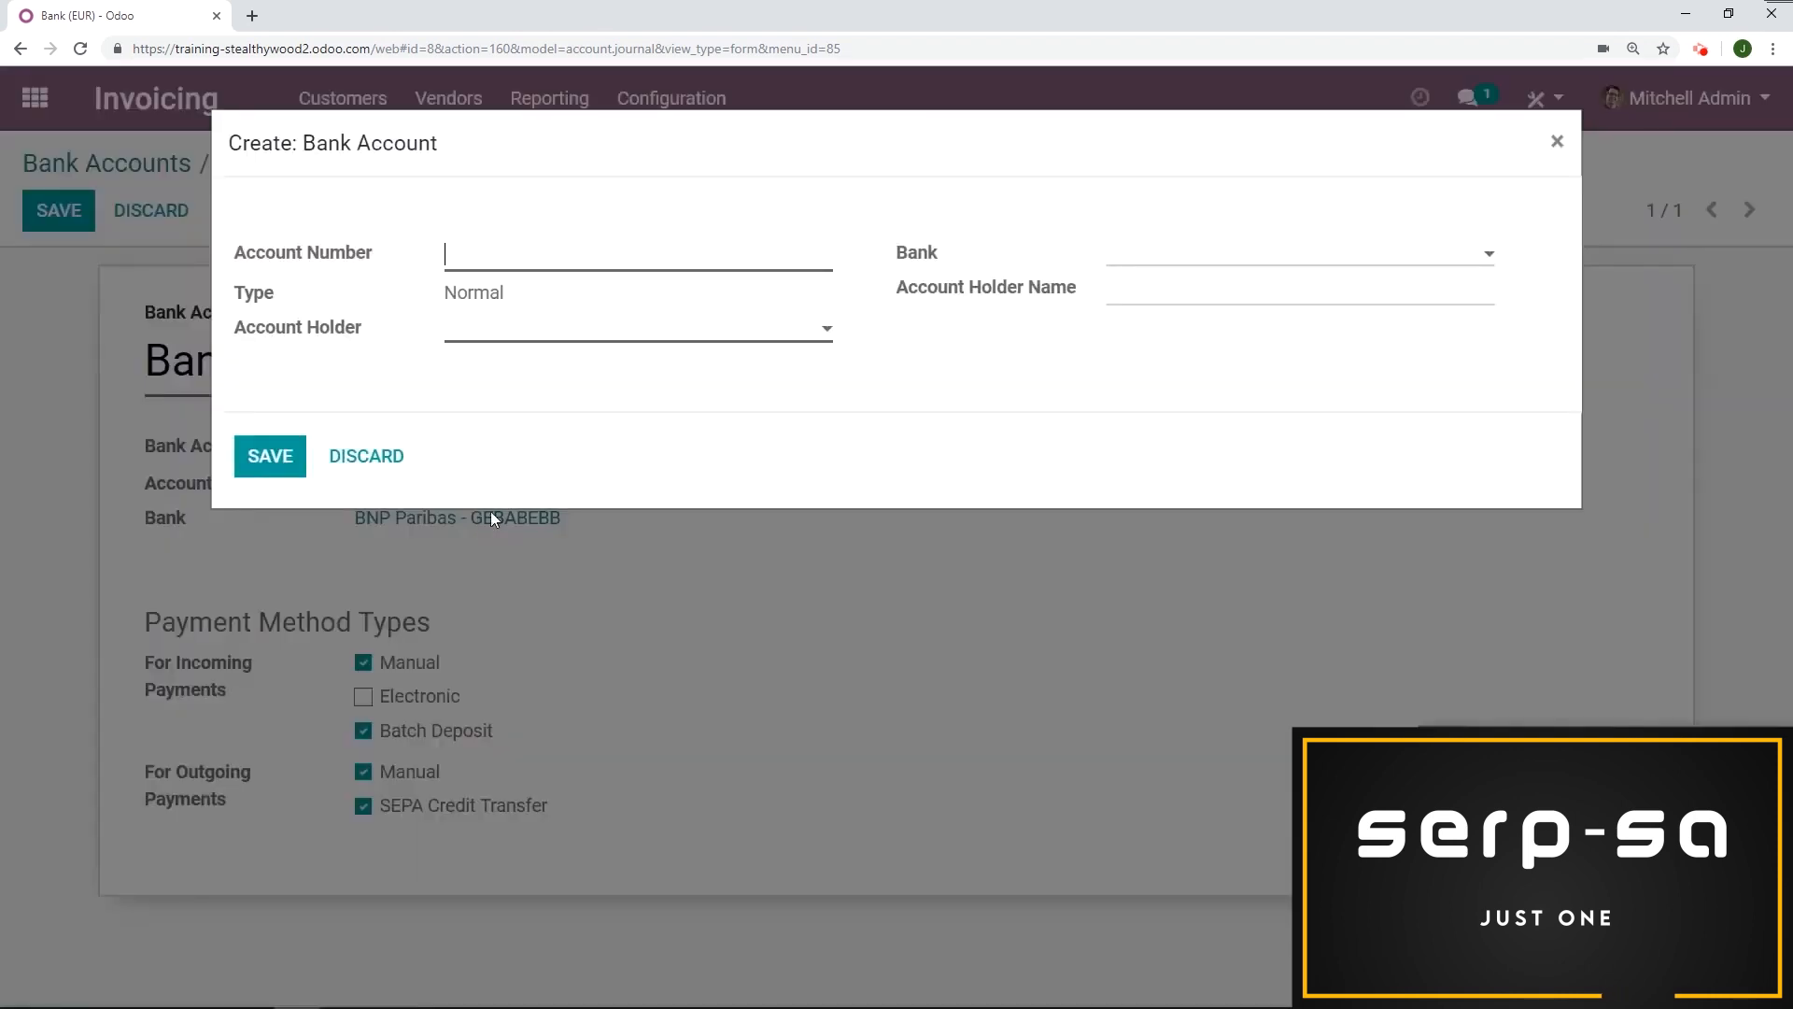
key(ctrl+v)
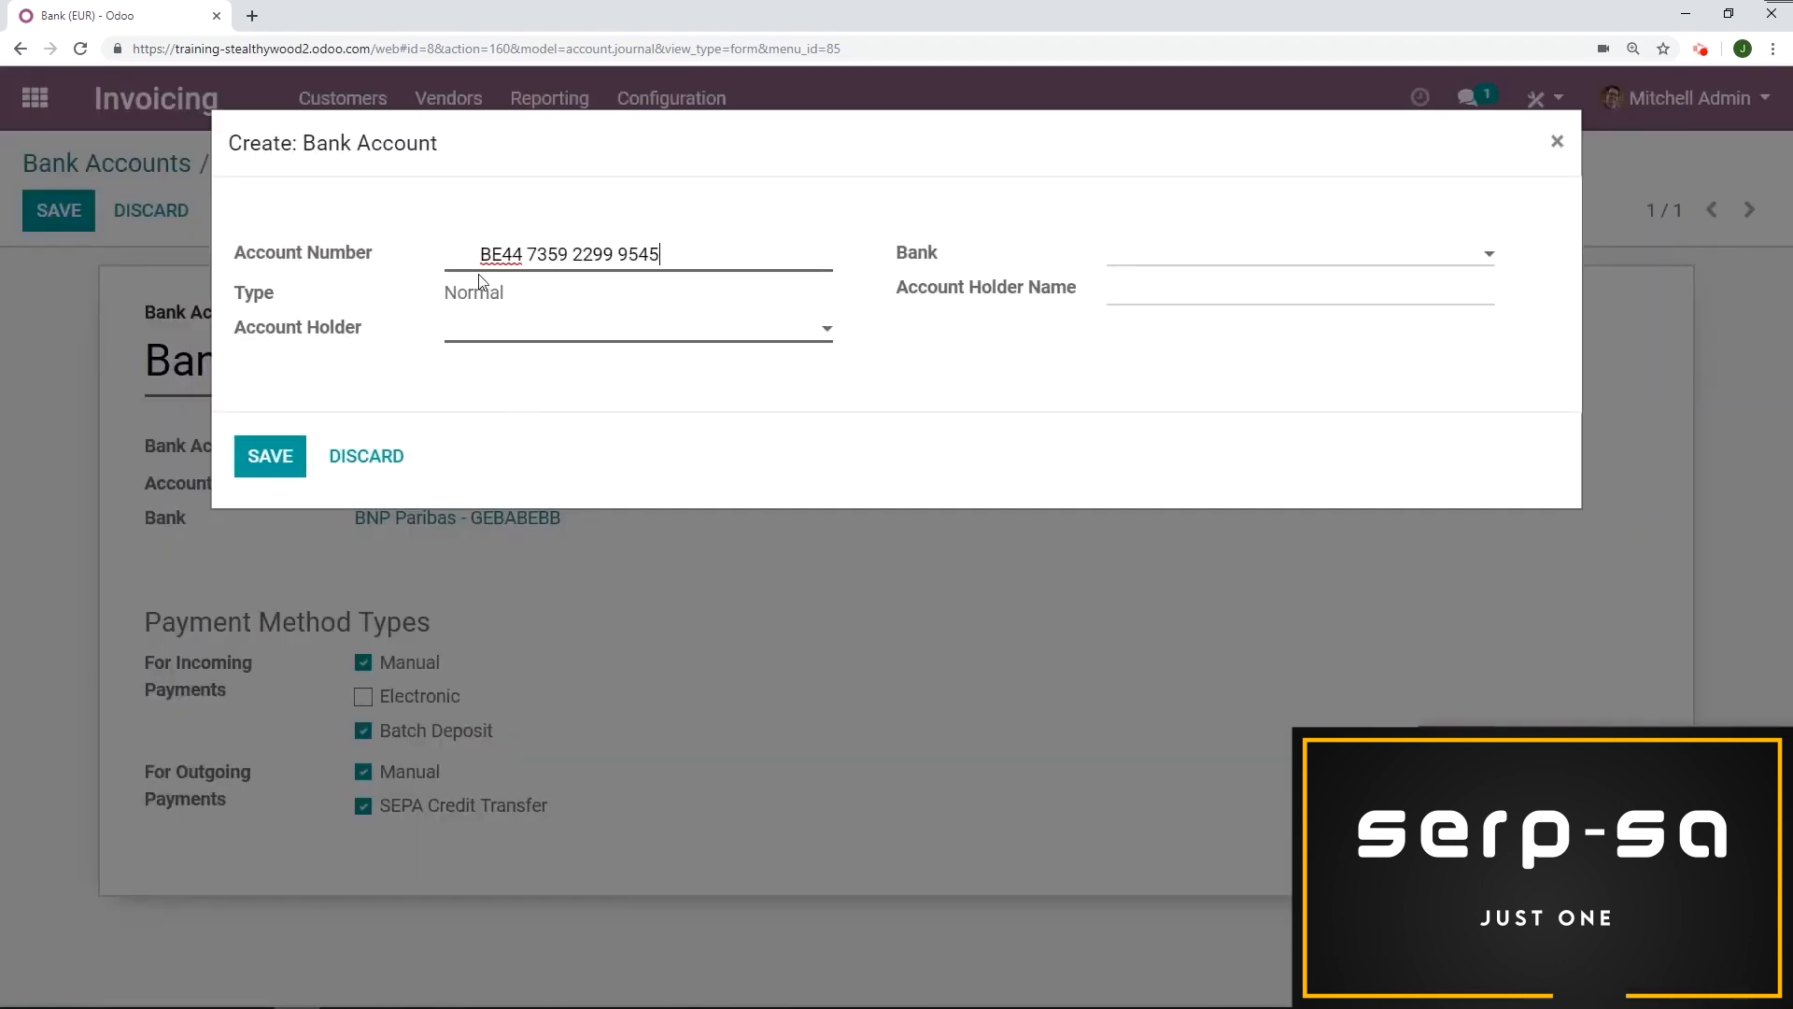
drag(481, 254, 380, 254)
key(BackSpace)
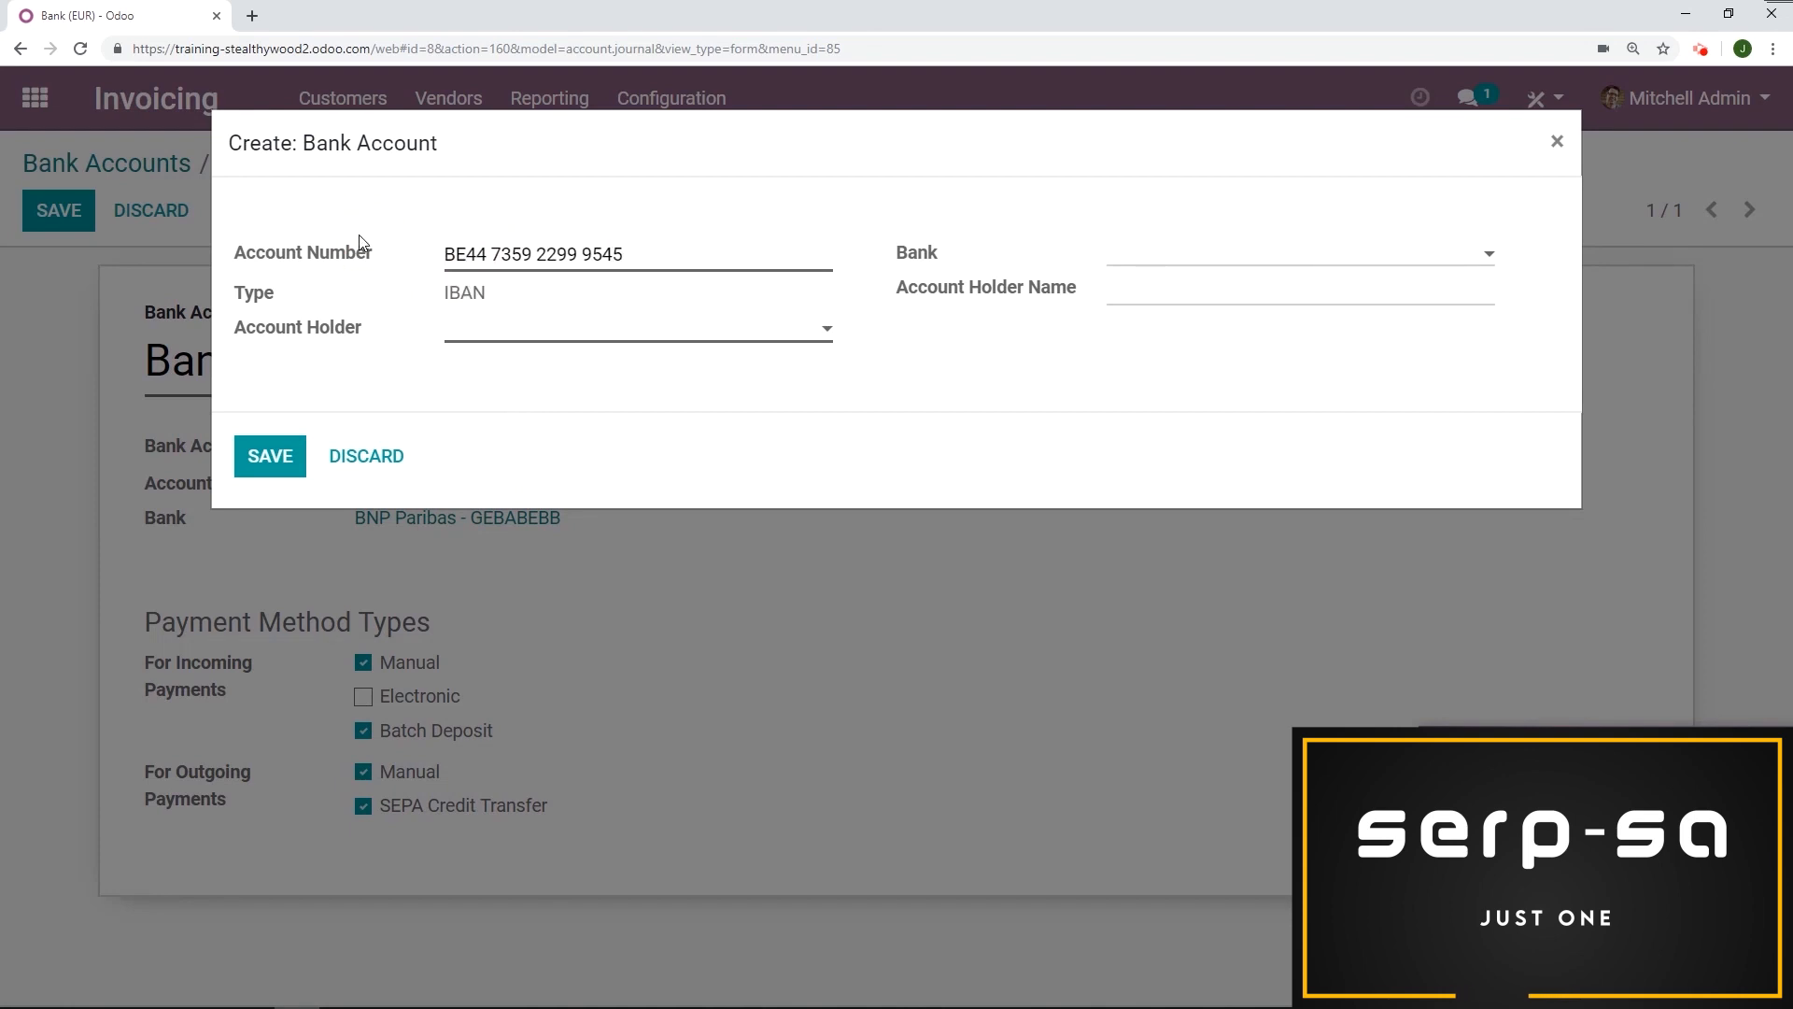
Fill in account holder YourCompany, bank BNP Paribas - GEBABEBB and holder name Stealthy Wood BE, and discard the new bank account.
click(583, 327)
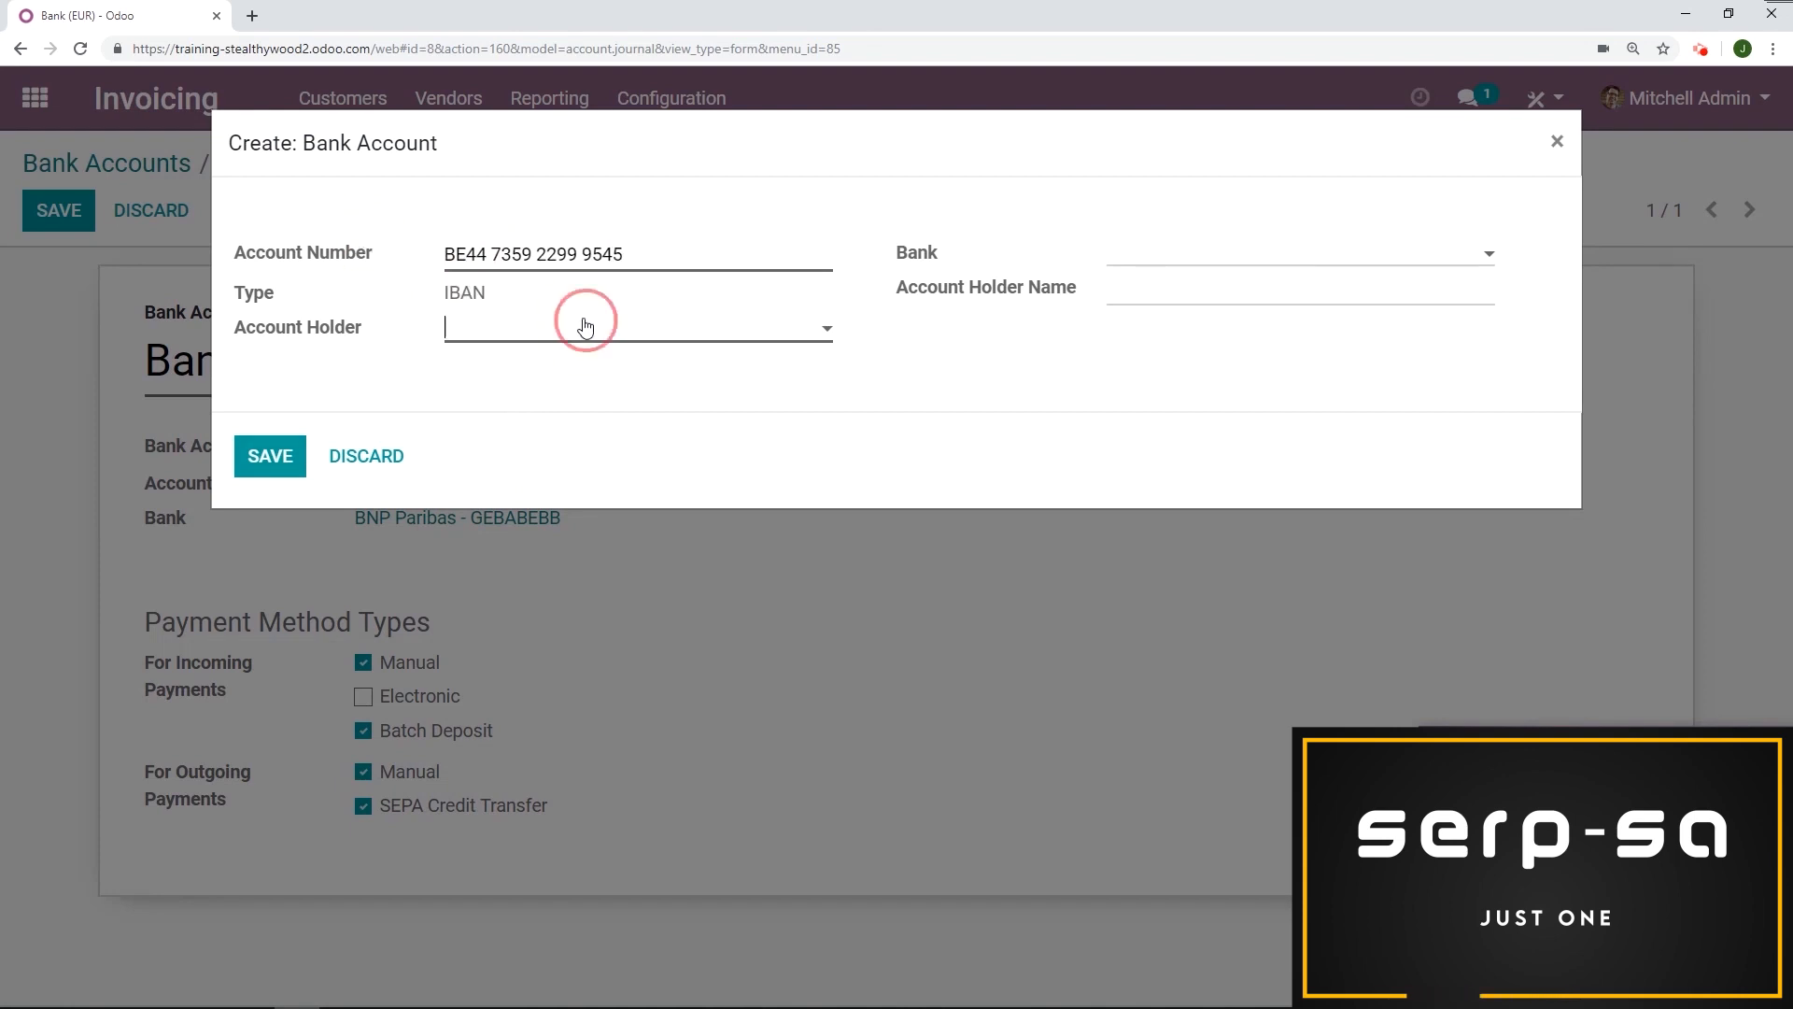
text(ste)
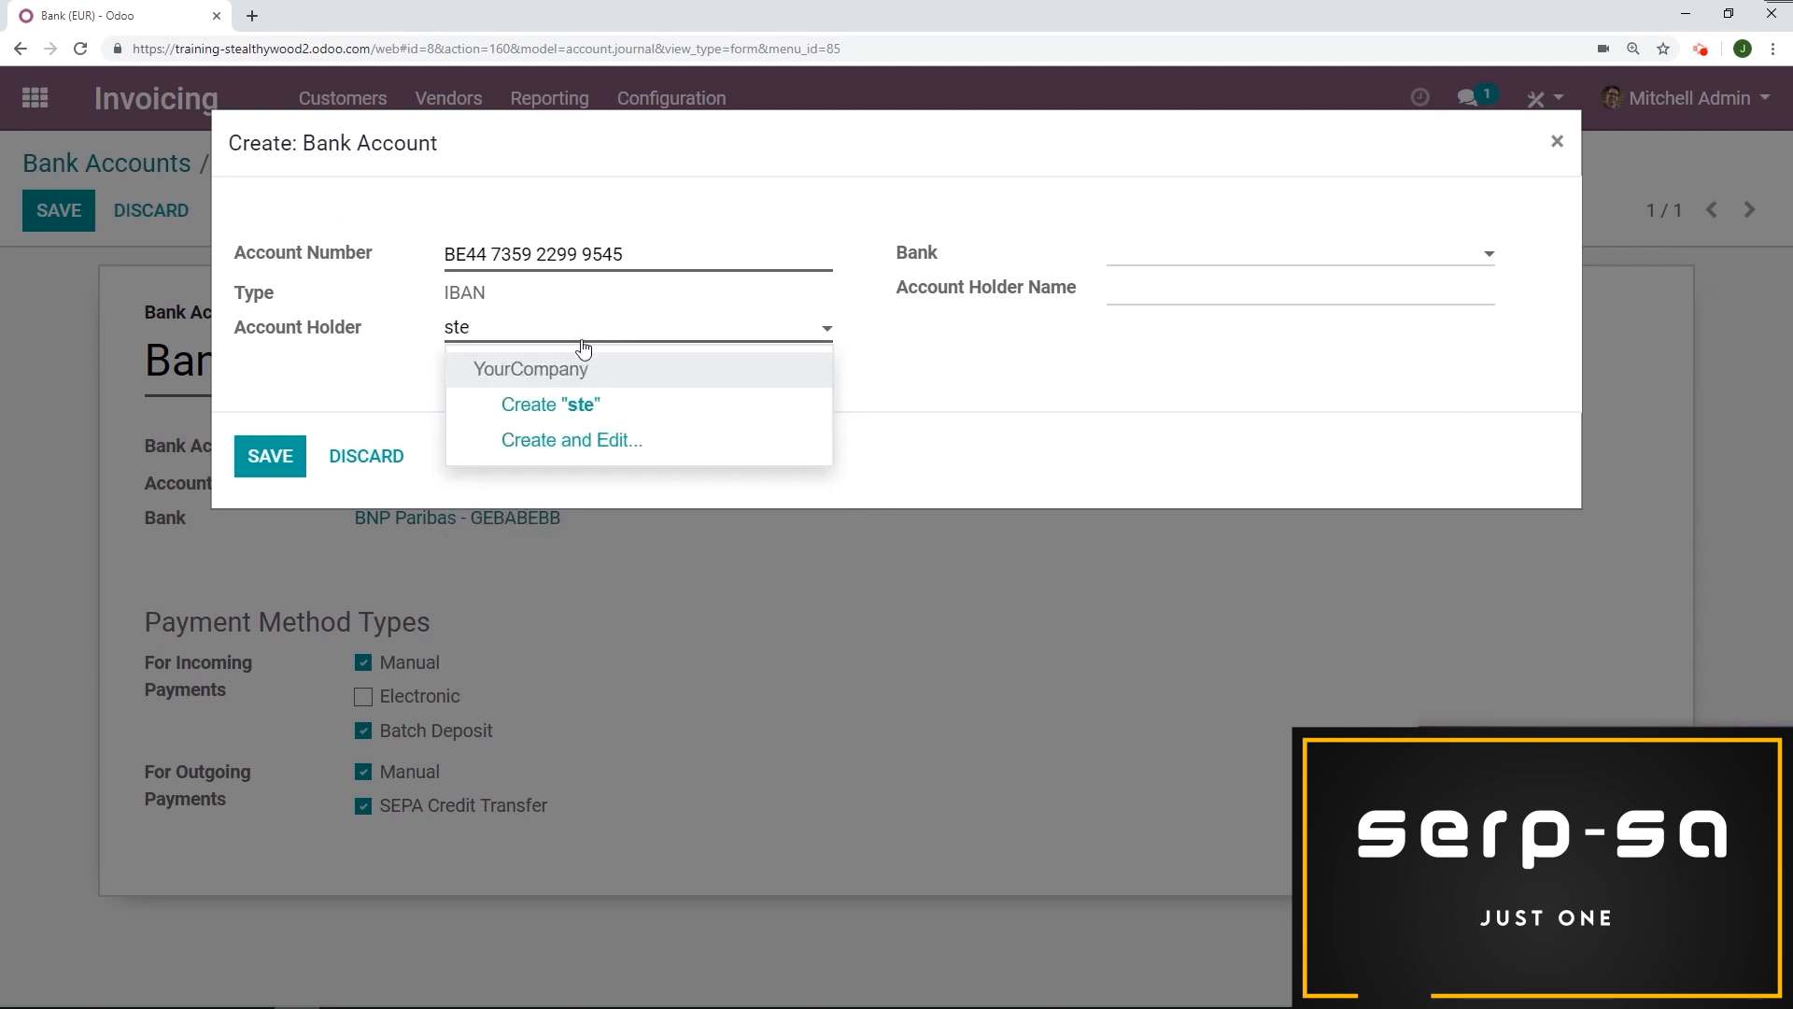
click(588, 368)
click(1170, 263)
click(1192, 327)
click(1186, 290)
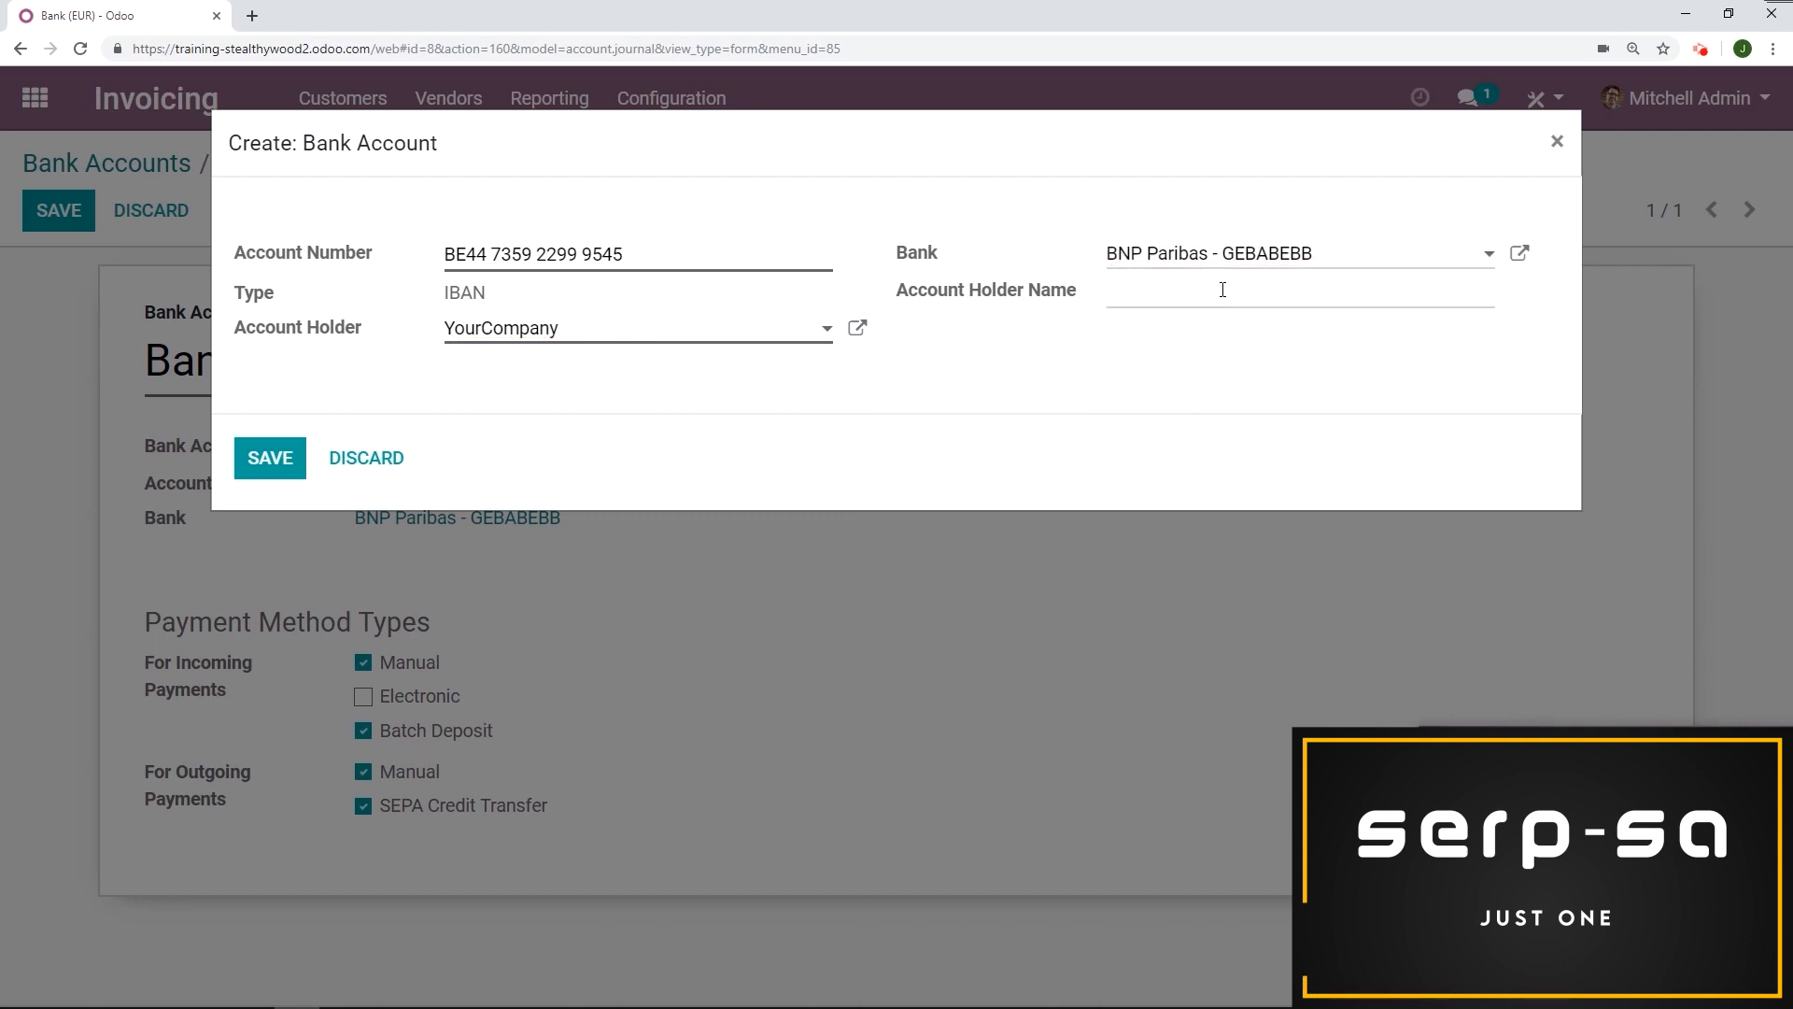
text(Stealthy Wood BE)
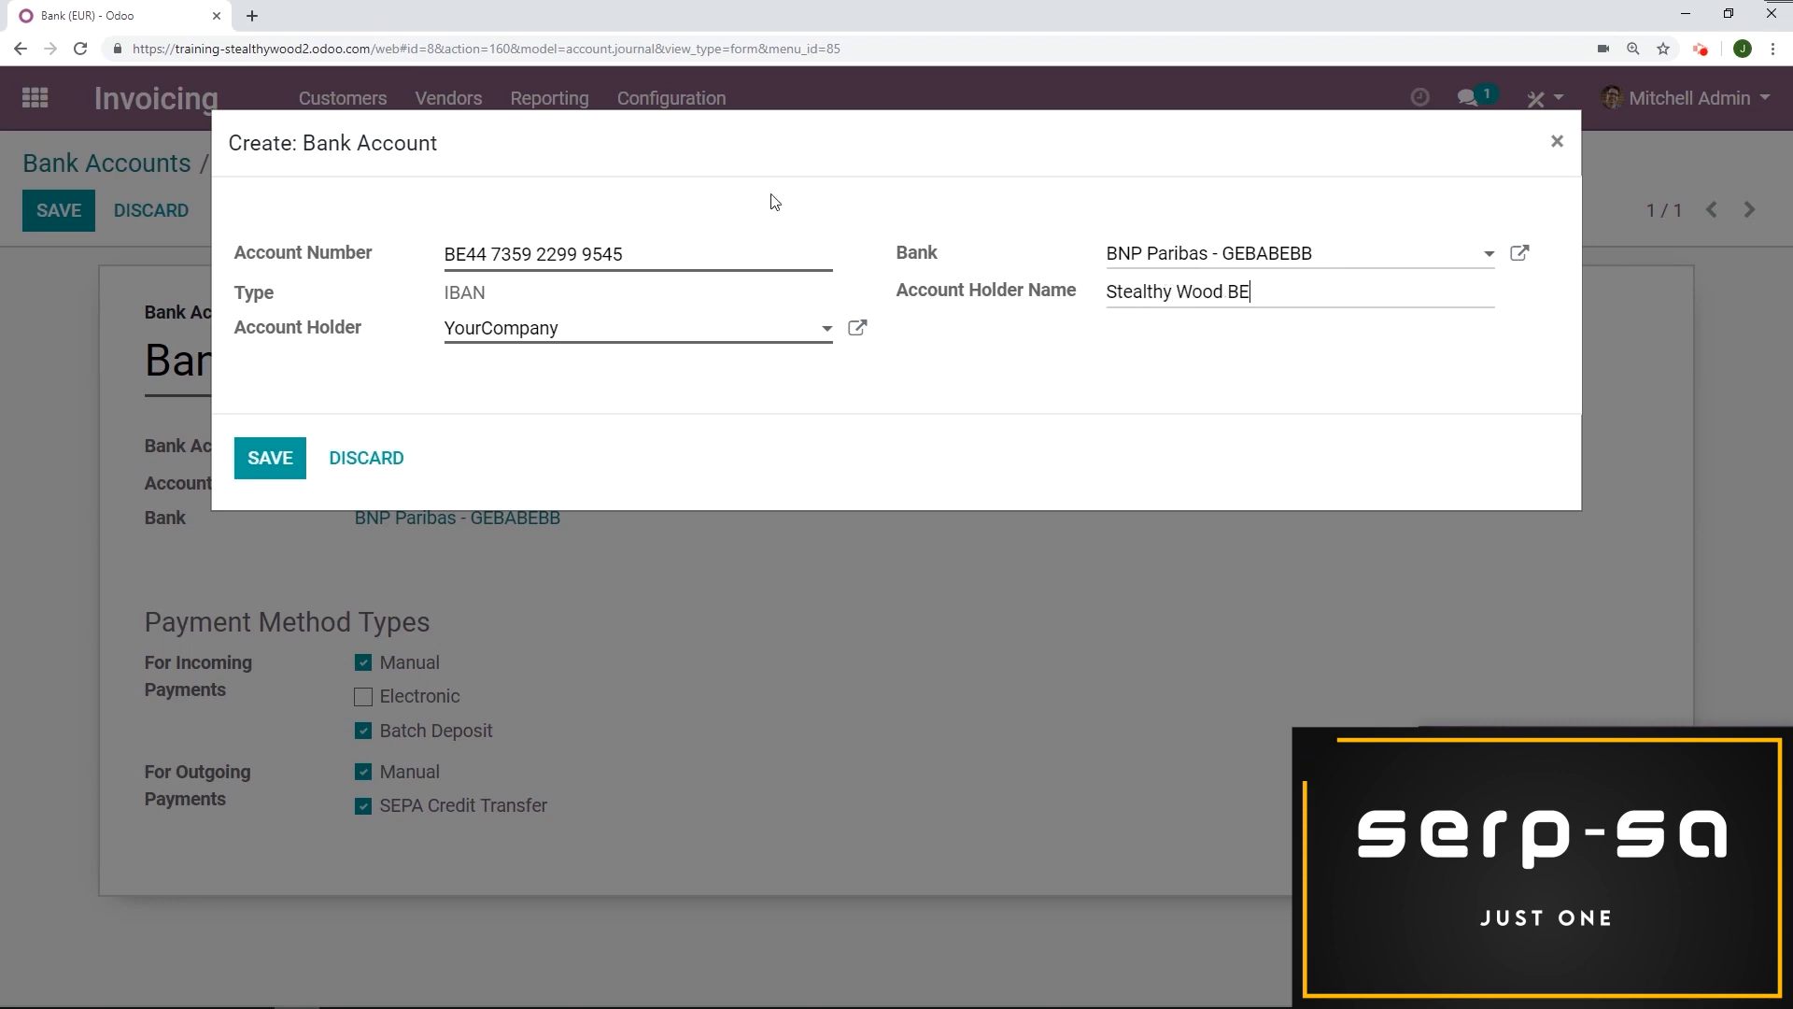
click(381, 459)
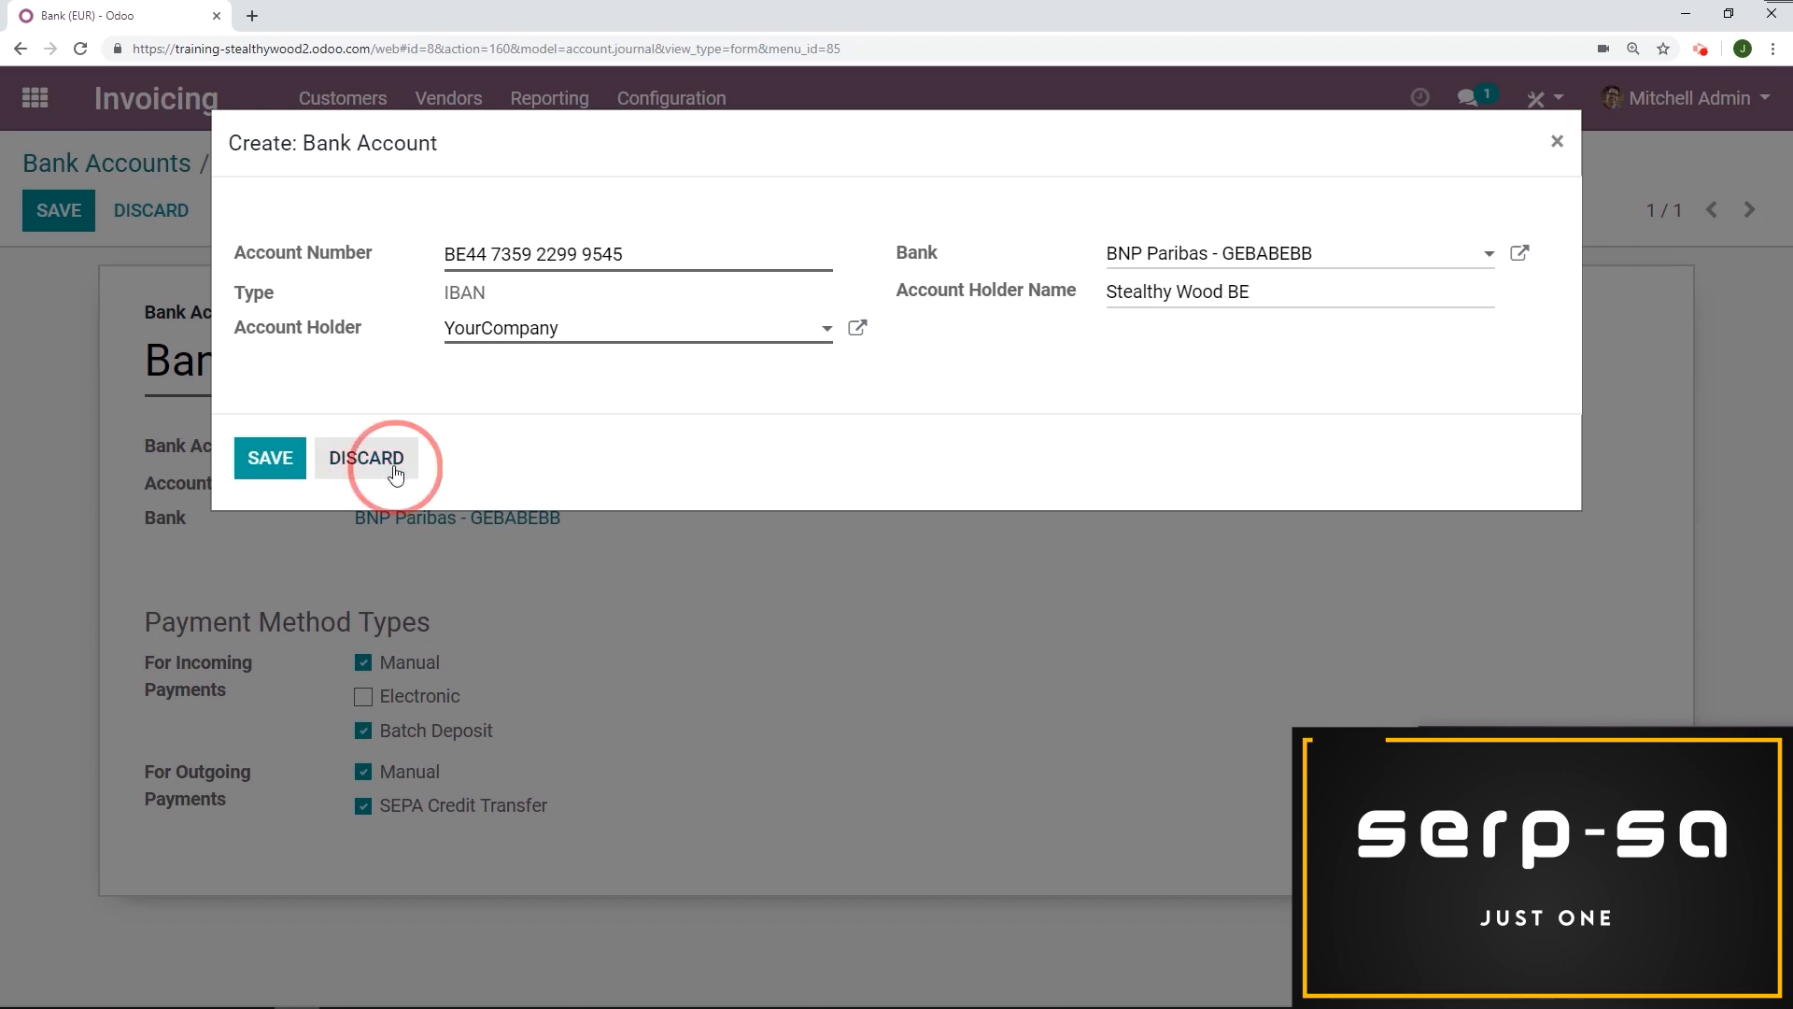
click(60, 228)
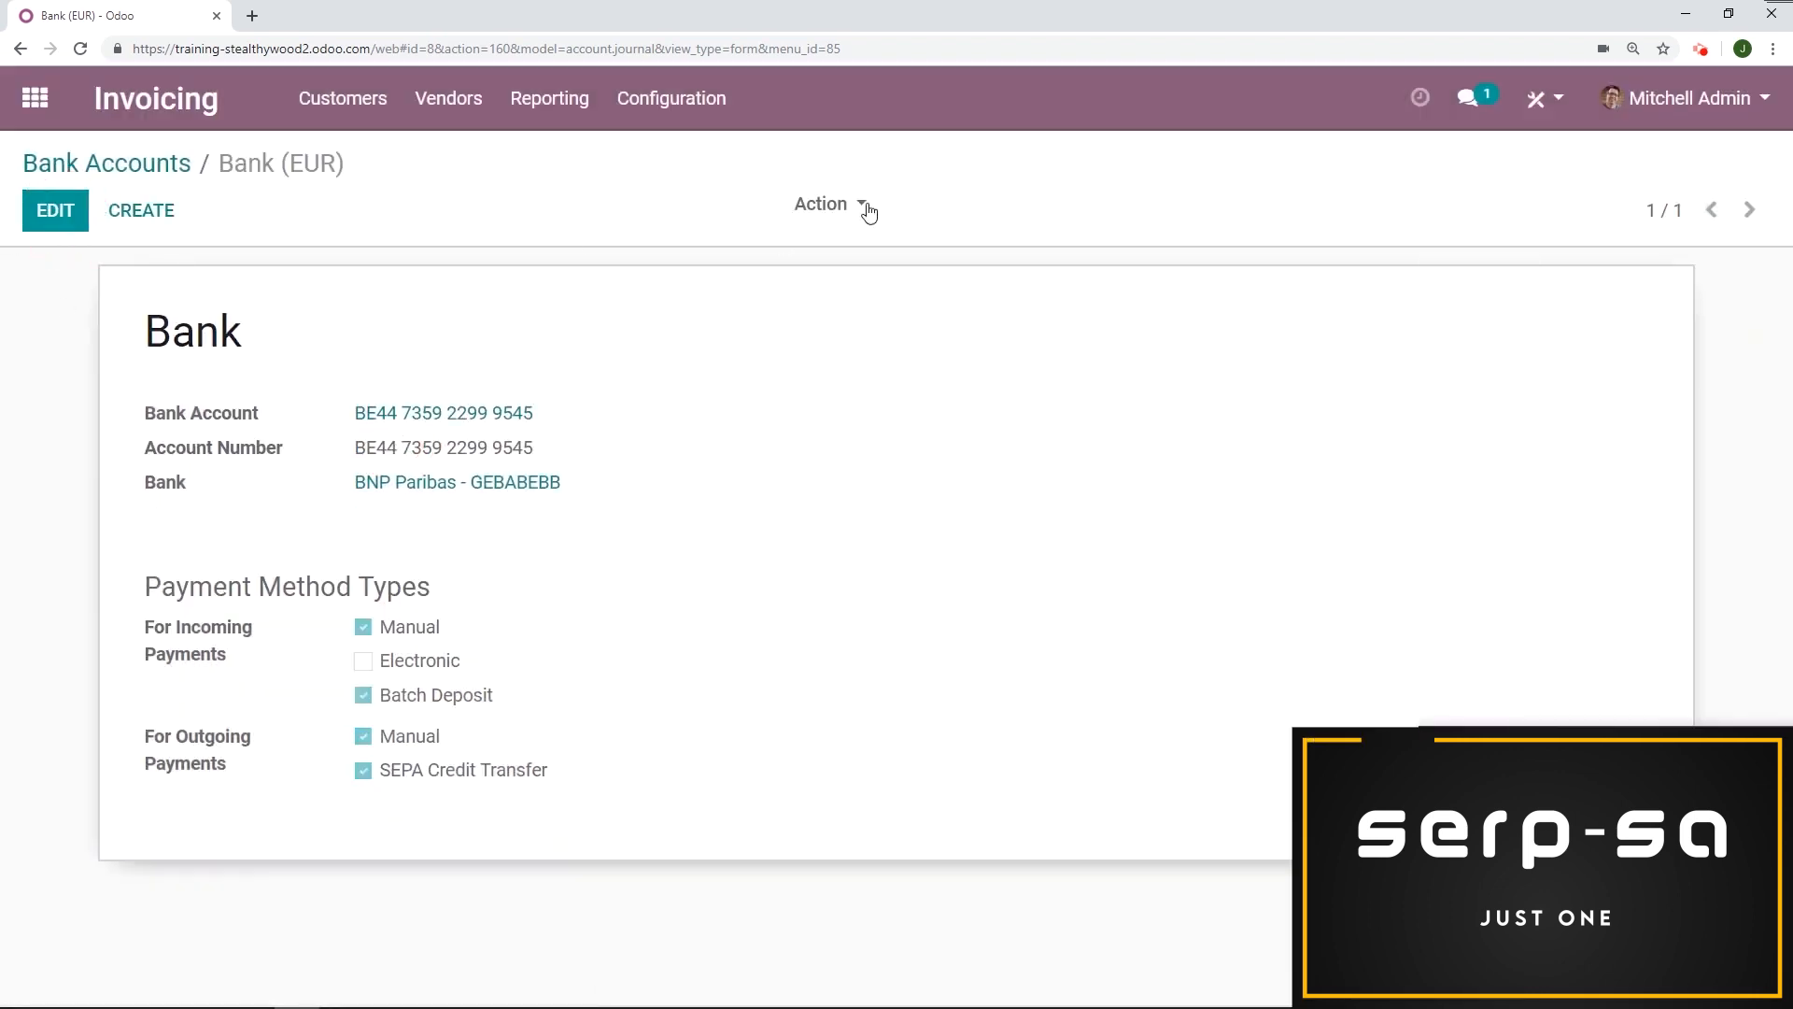
Examine the SEPA QR Code option under Customer Payments in the Invoicing settings.
click(715, 116)
click(712, 159)
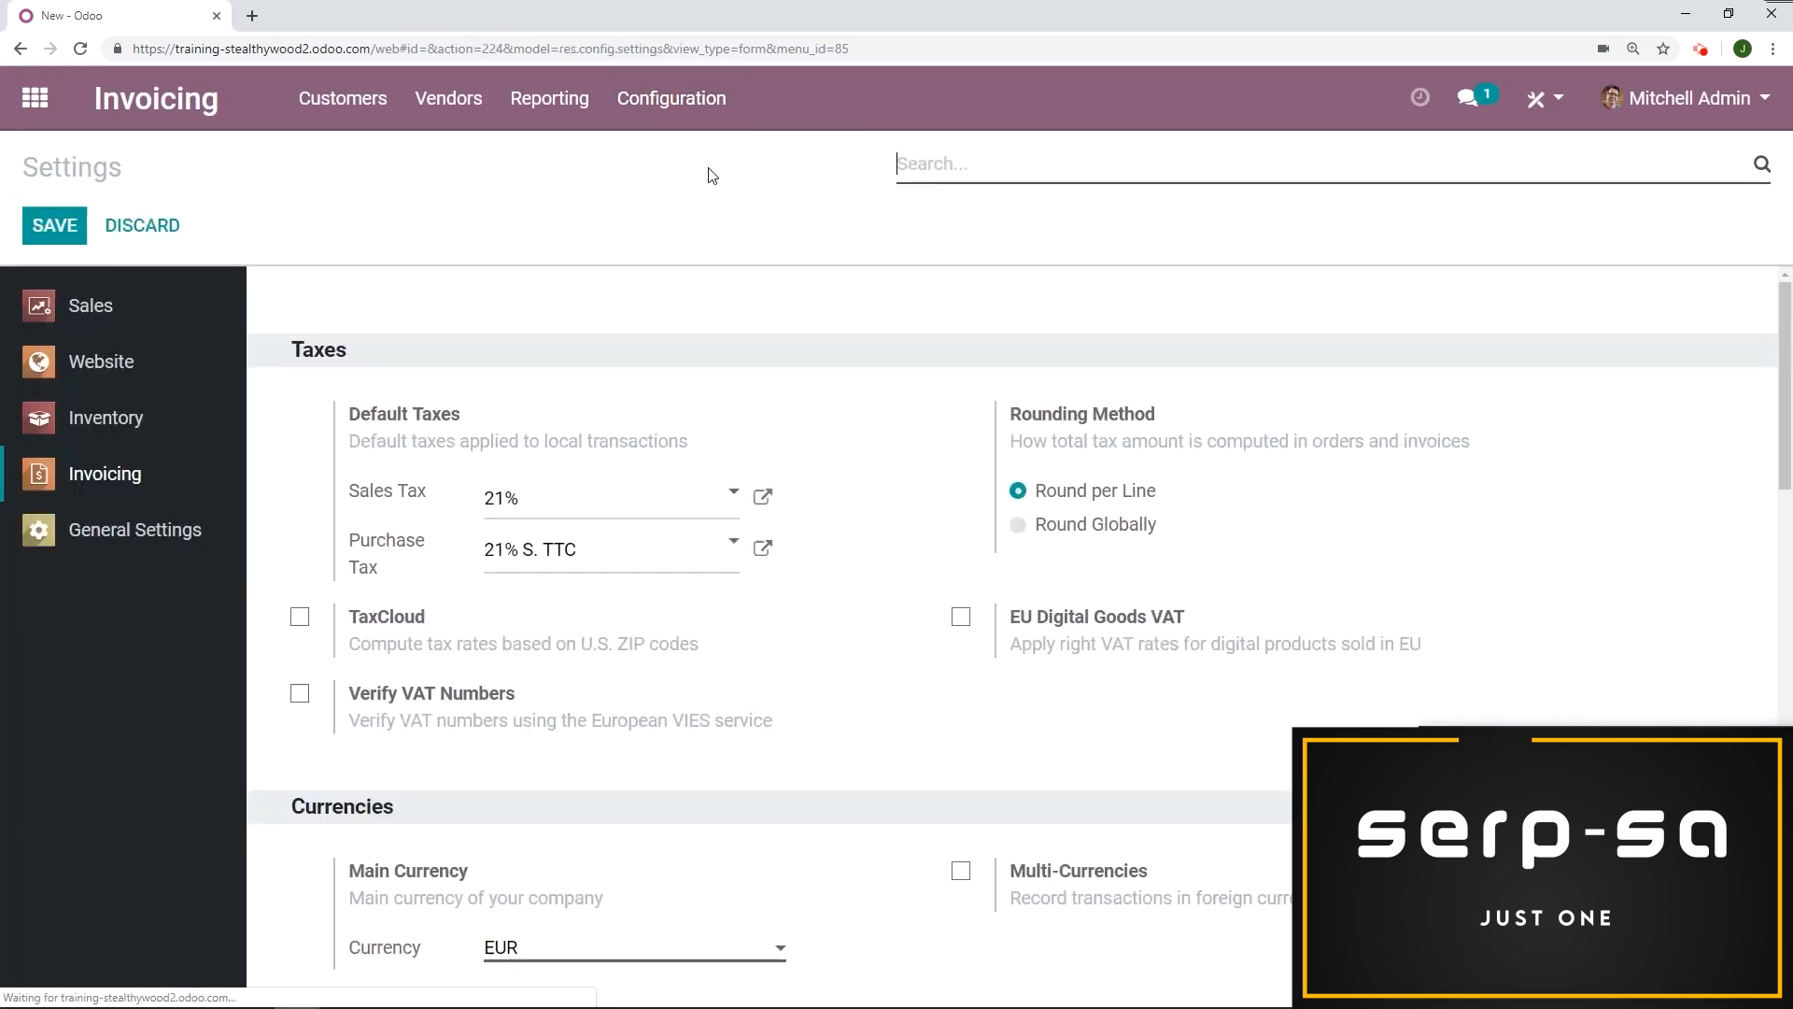
scroll(584, 471, down, 4)
scroll(583, 472, down, 3)
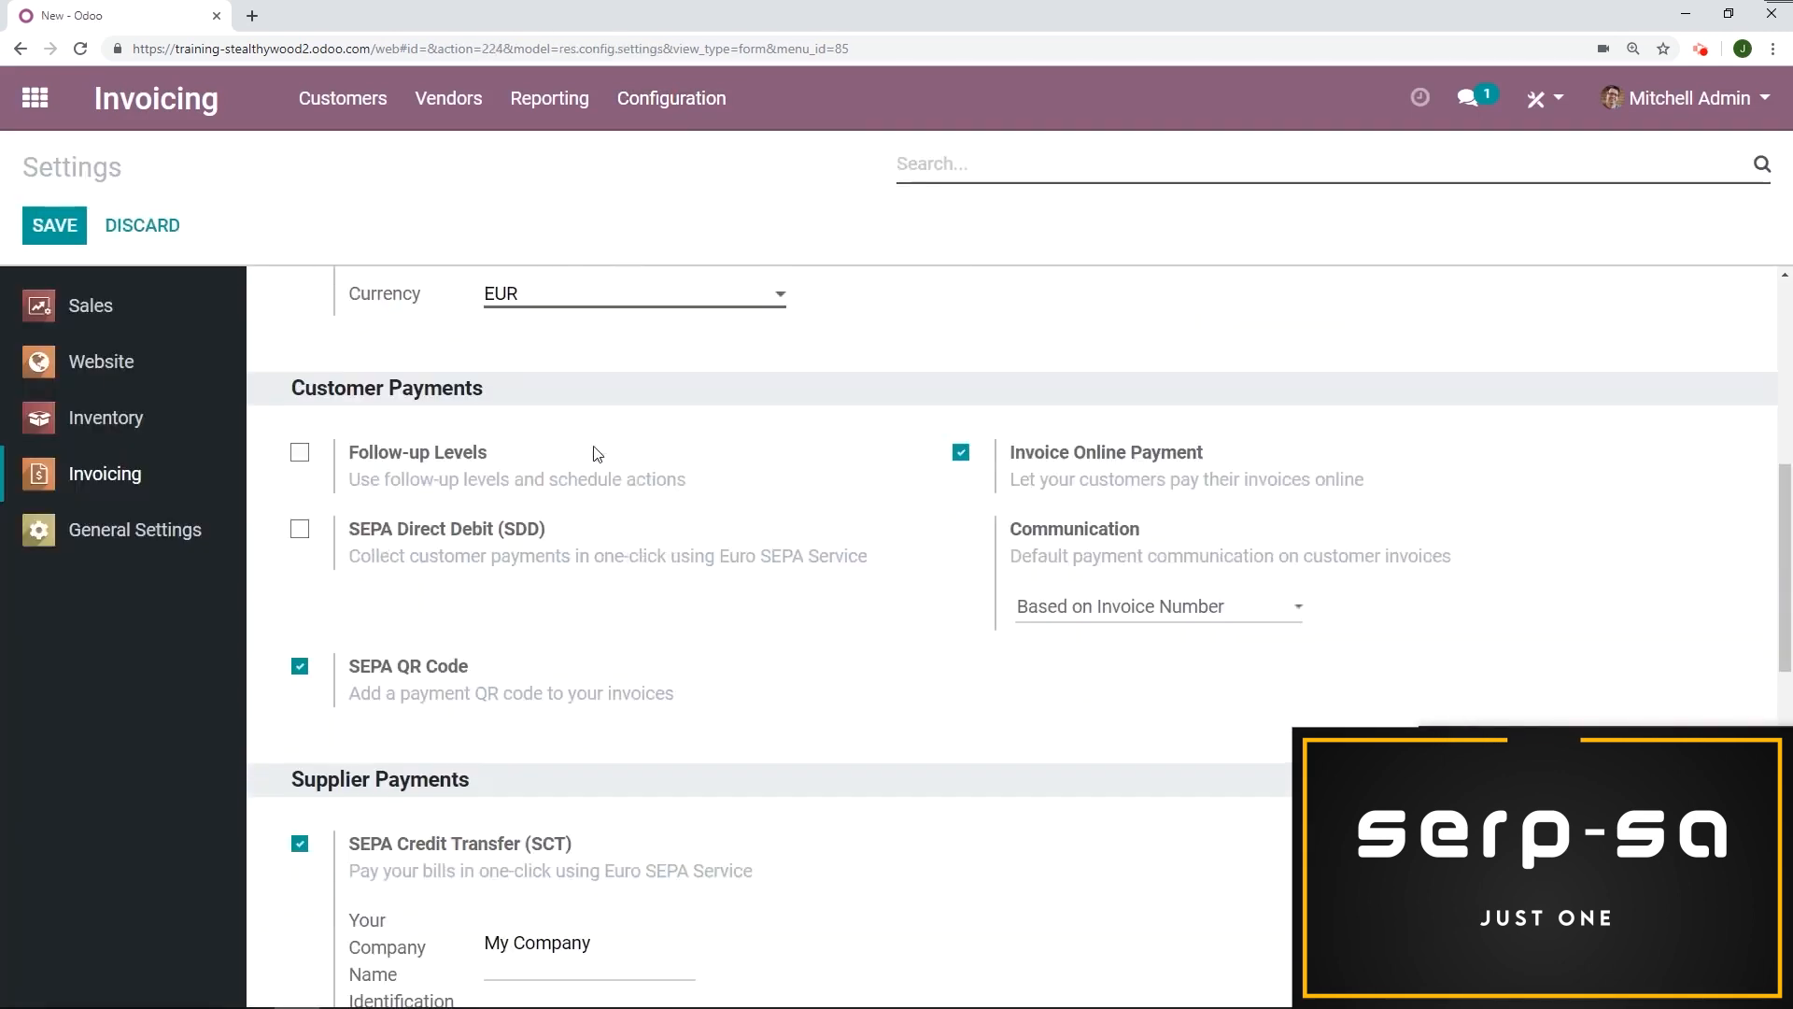
drag(501, 388, 268, 392)
click(805, 445)
drag(471, 669, 334, 647)
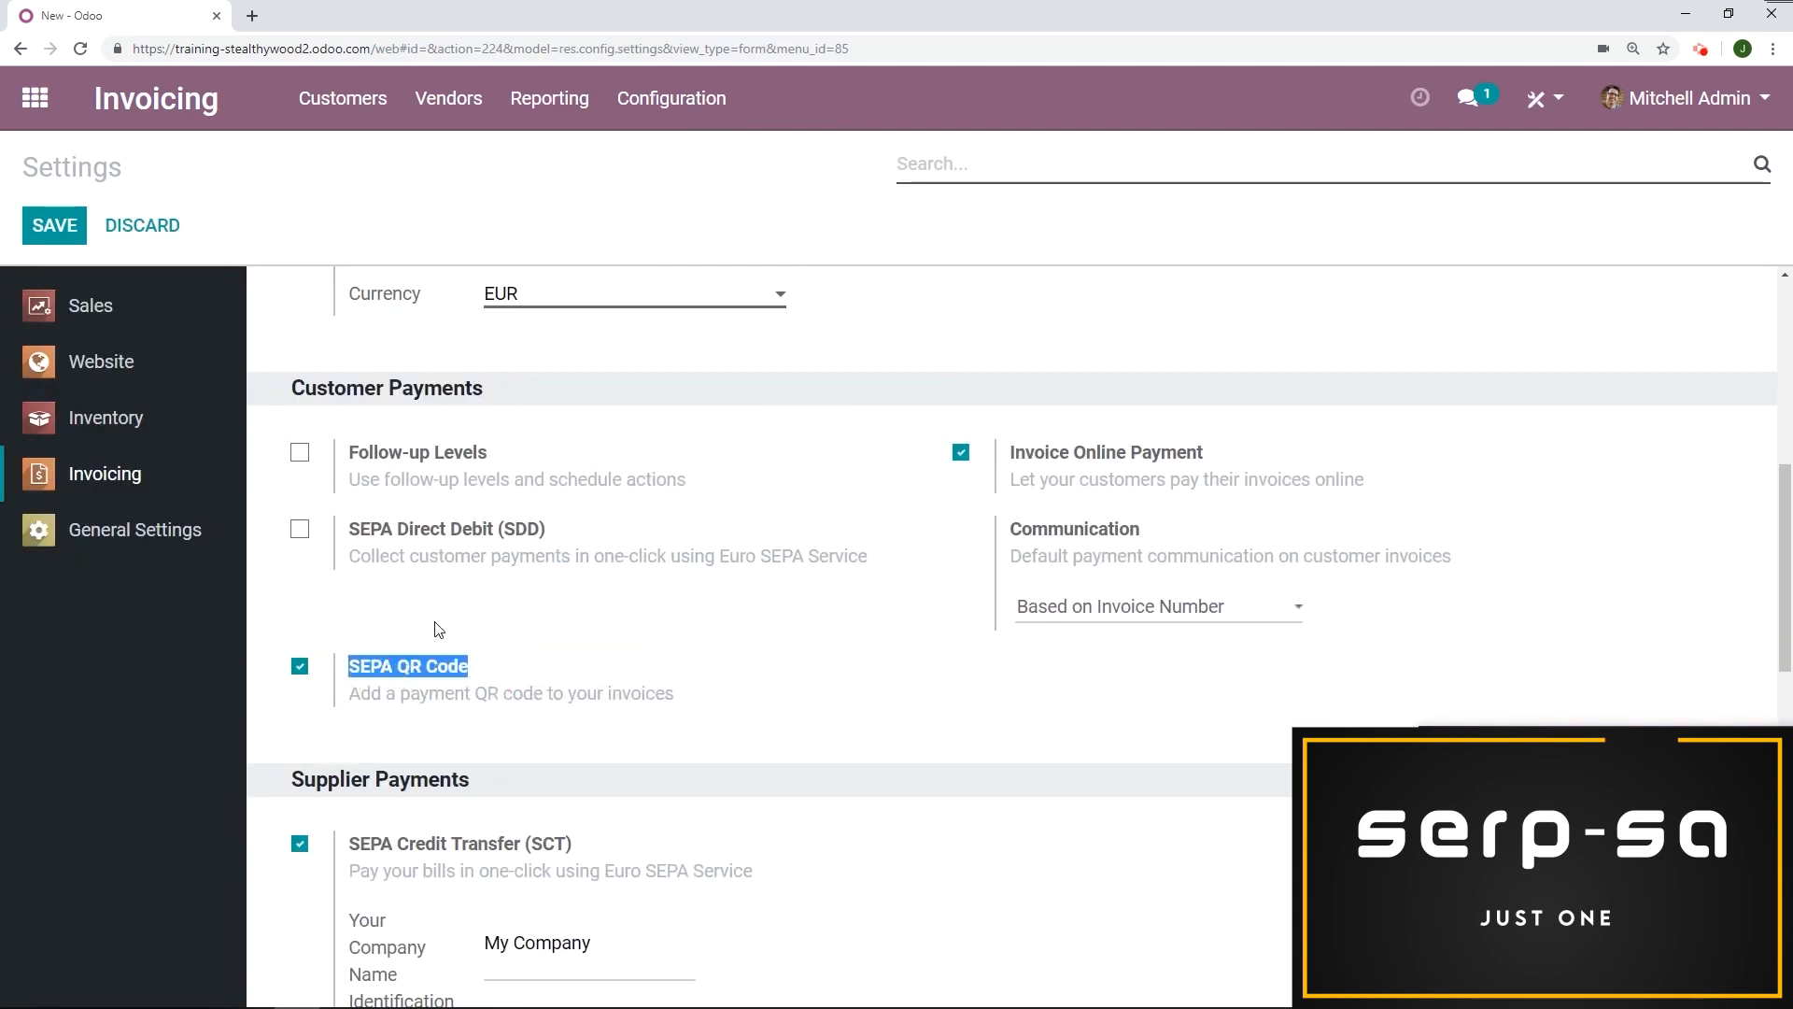
click(839, 669)
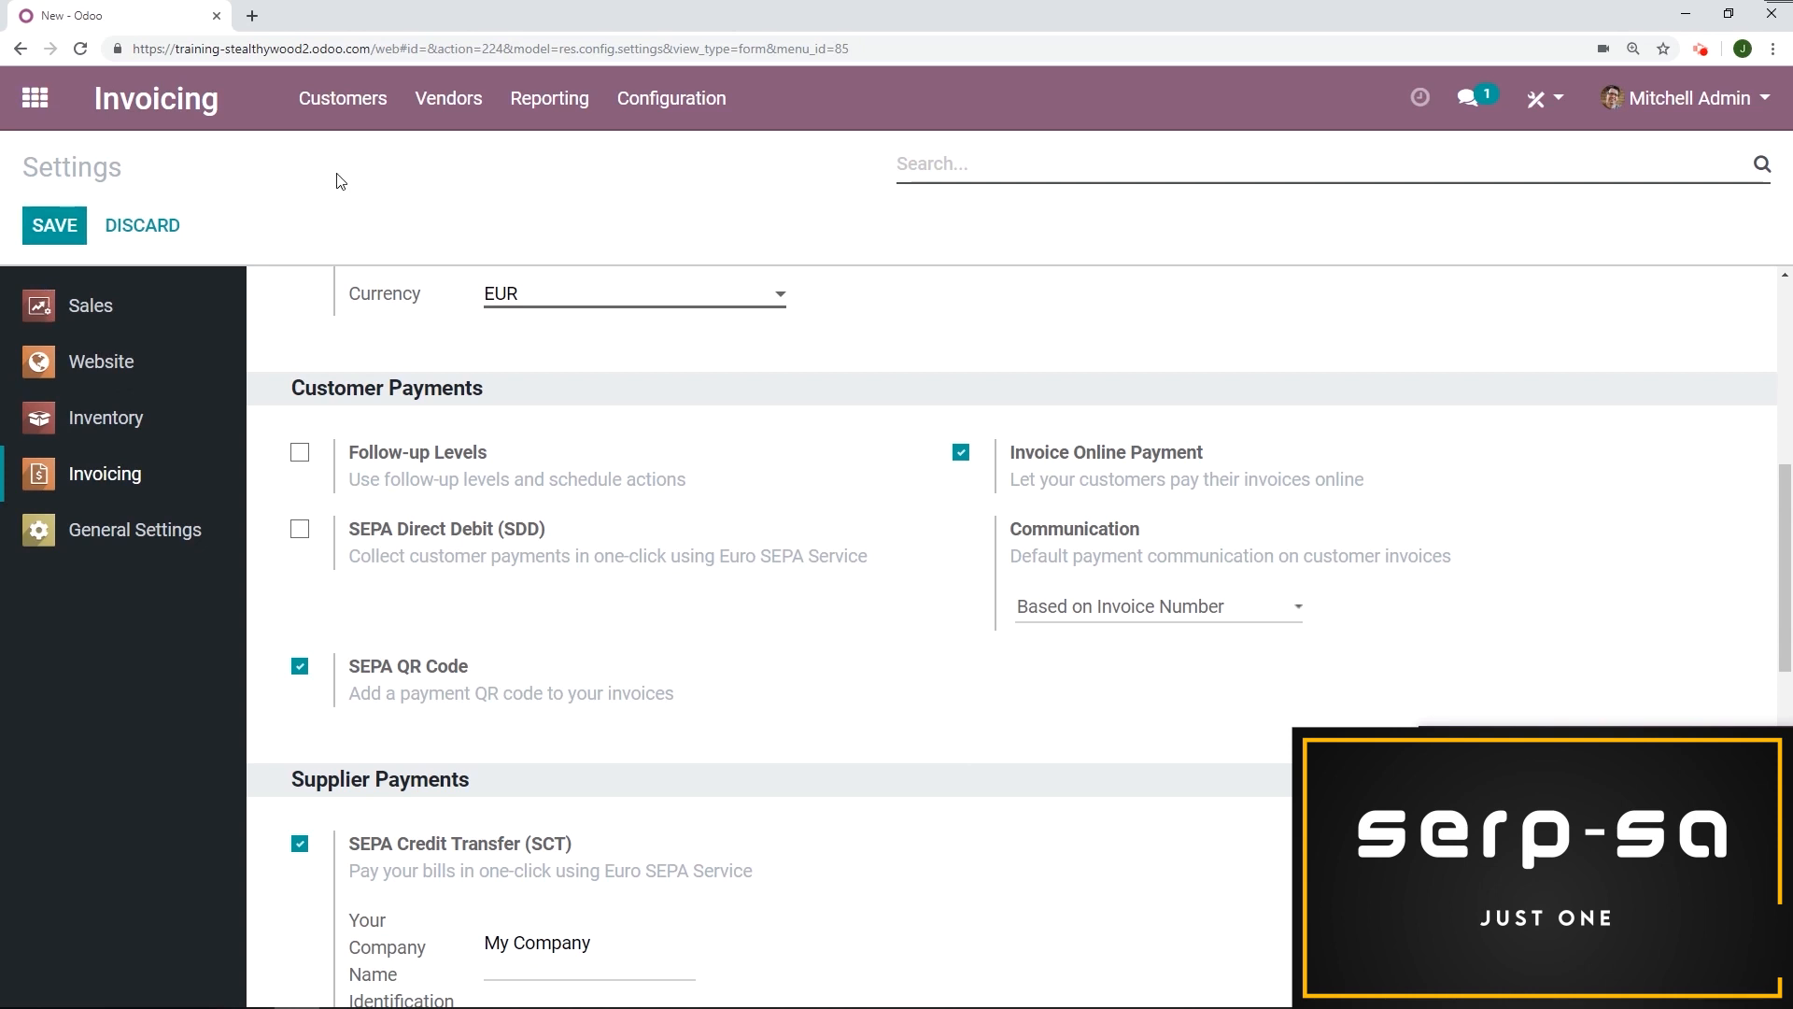
Create a new customer invoice for Fantasio Motors.
click(180, 129)
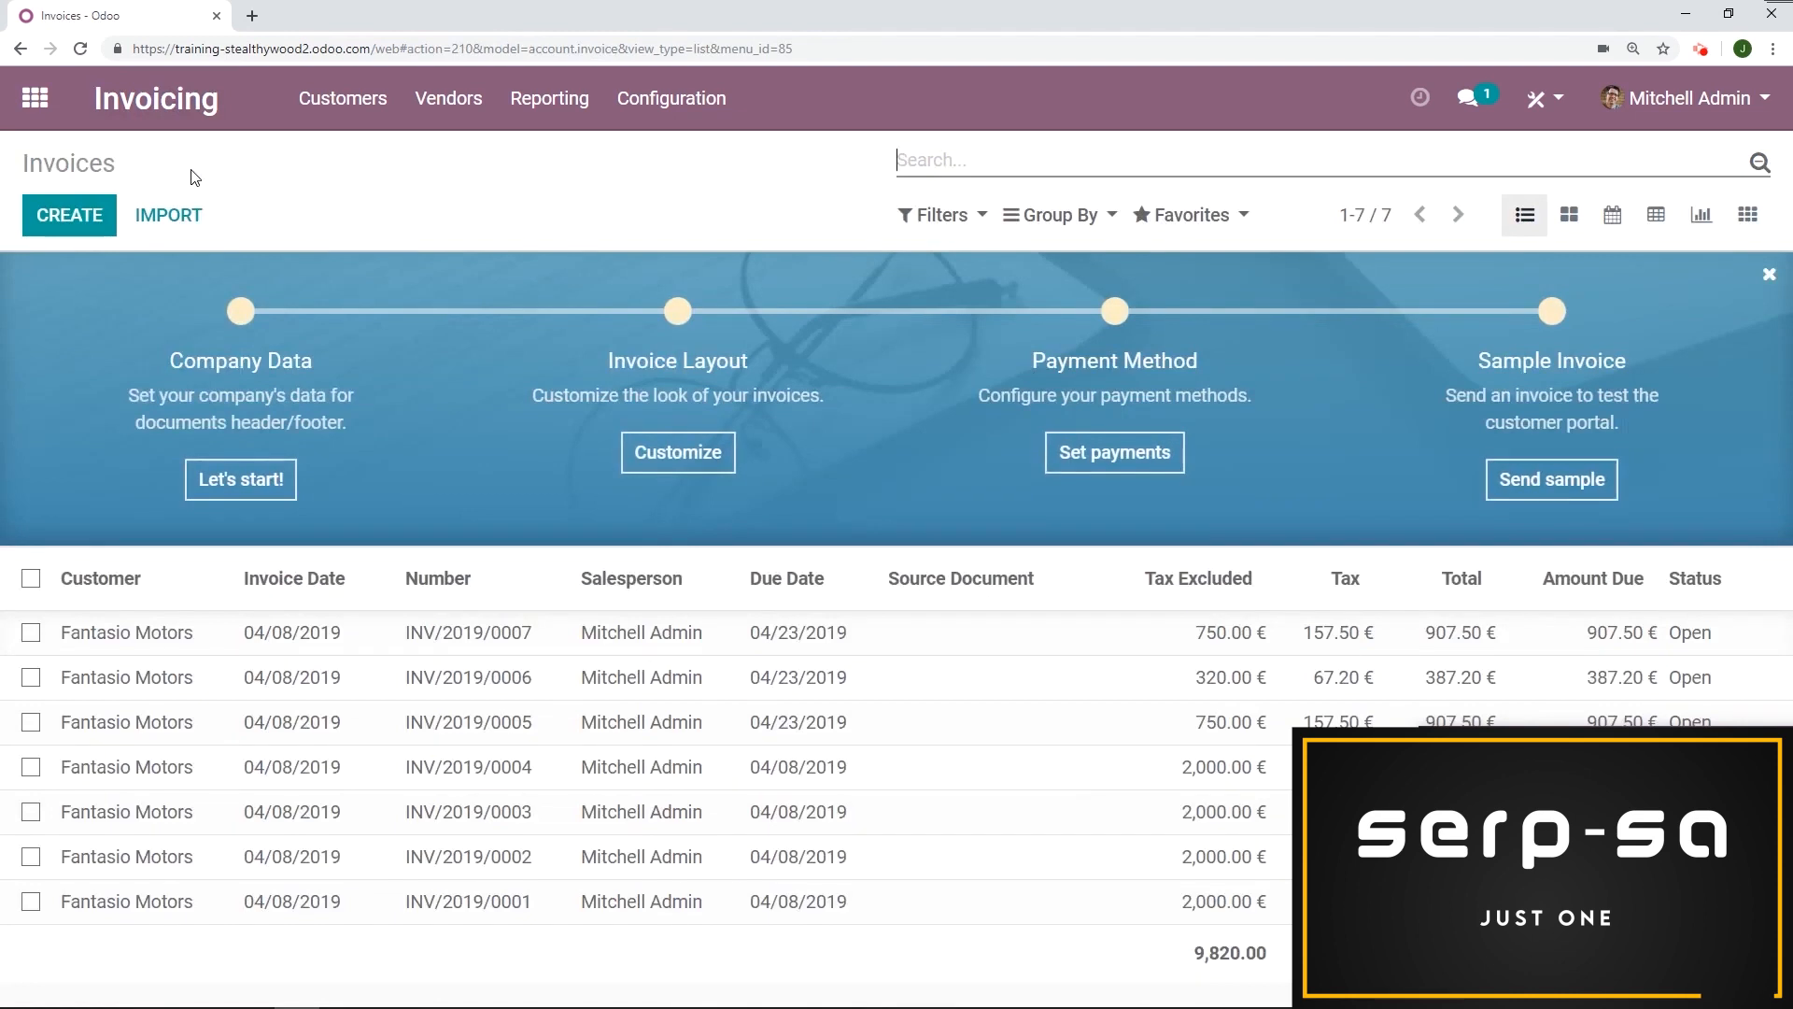
click(70, 217)
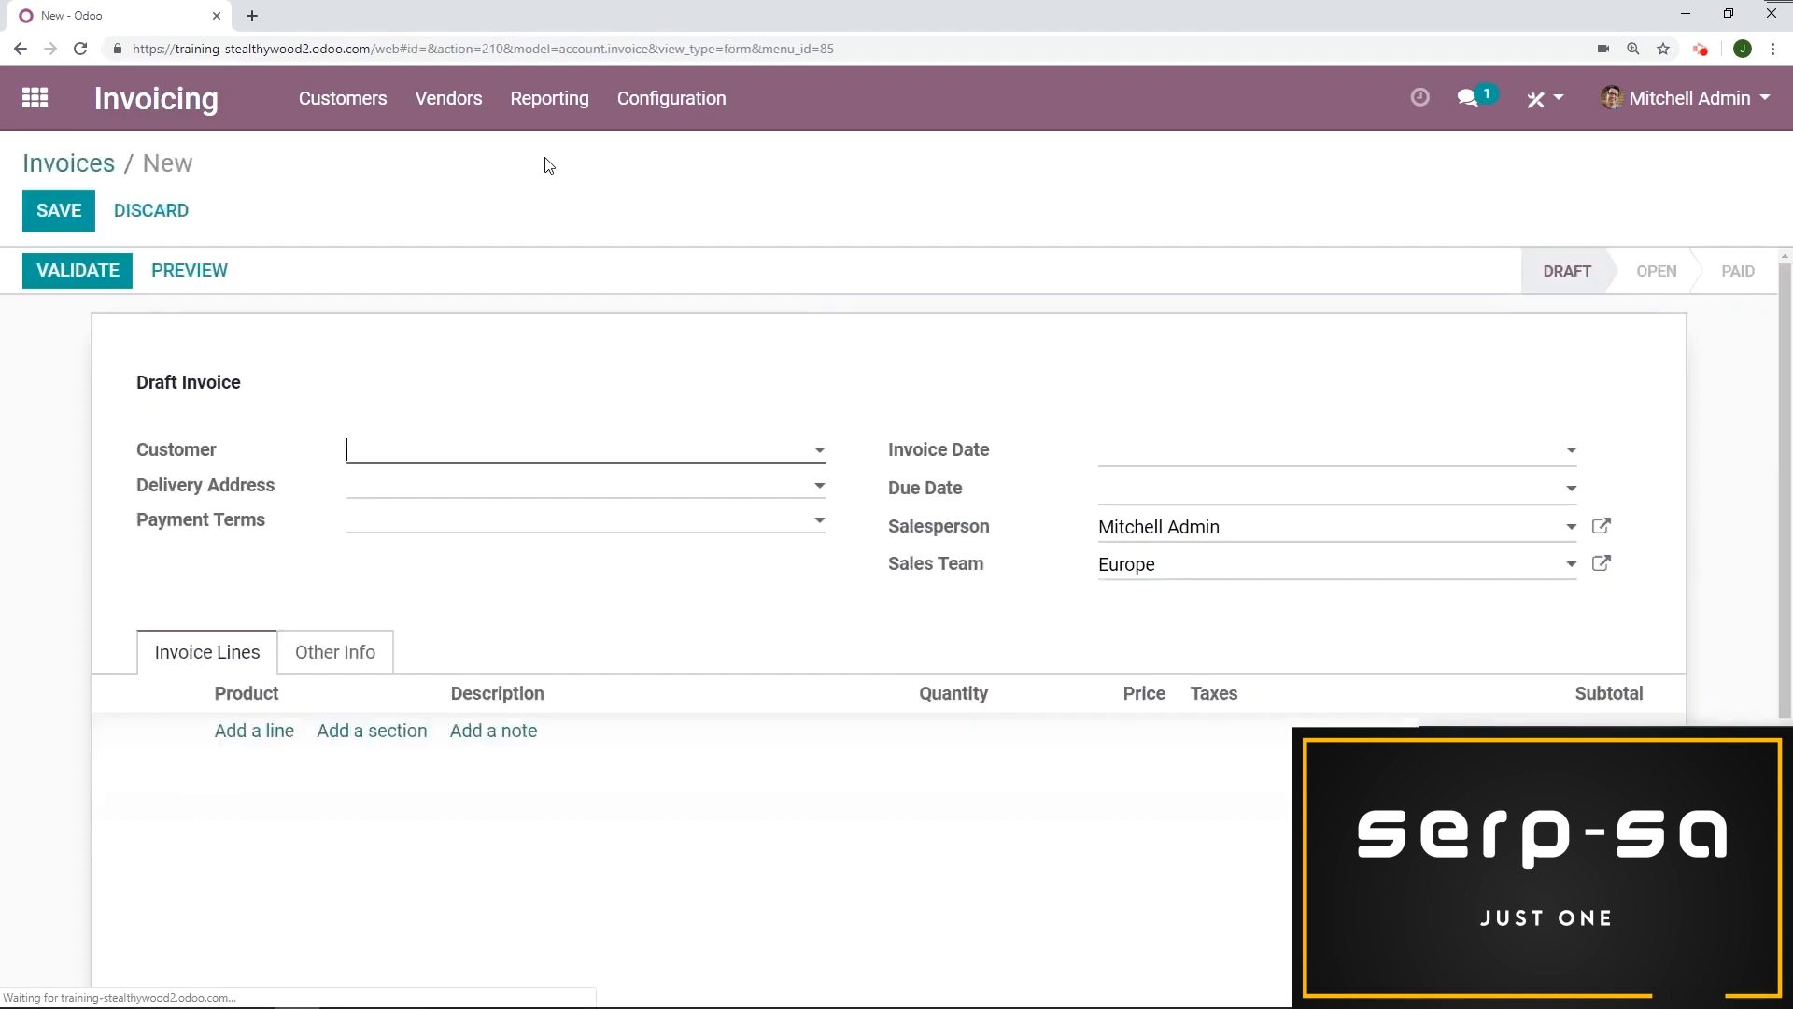
click(584, 452)
text(fant)
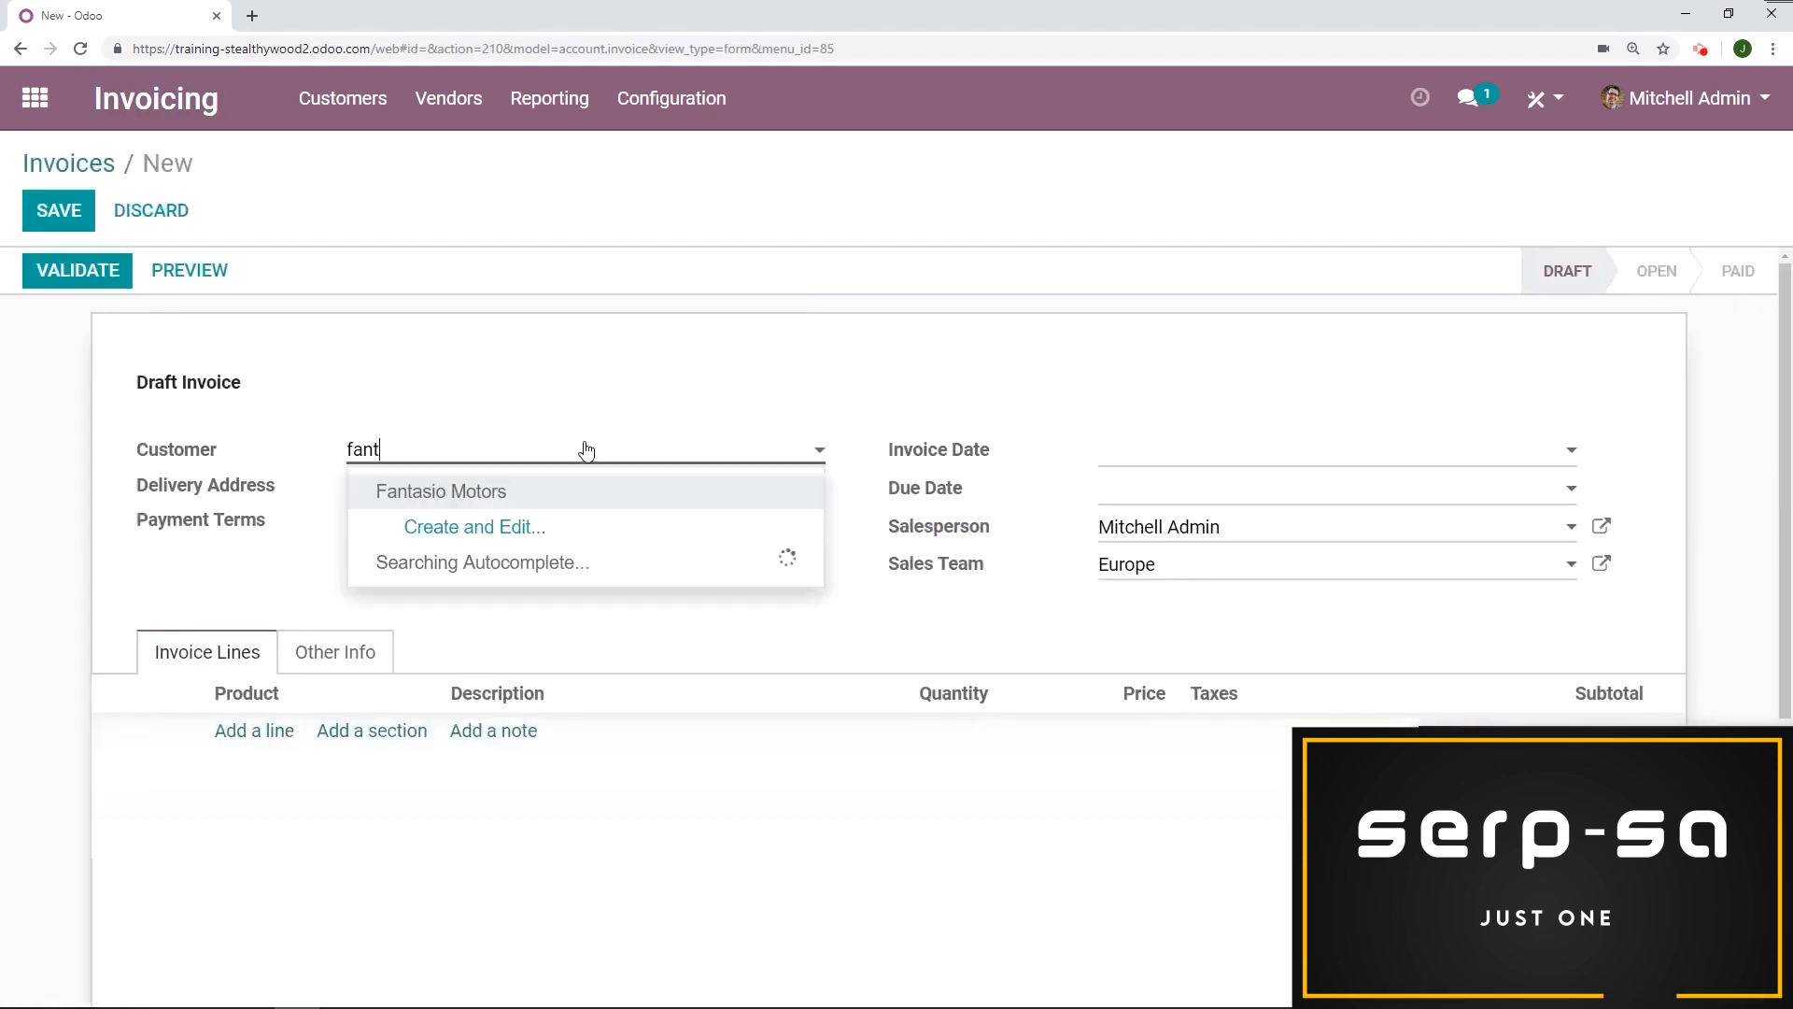
click(620, 491)
Add an invoice line for [E-COM08] Storage Box with a quantity of 5.
click(272, 728)
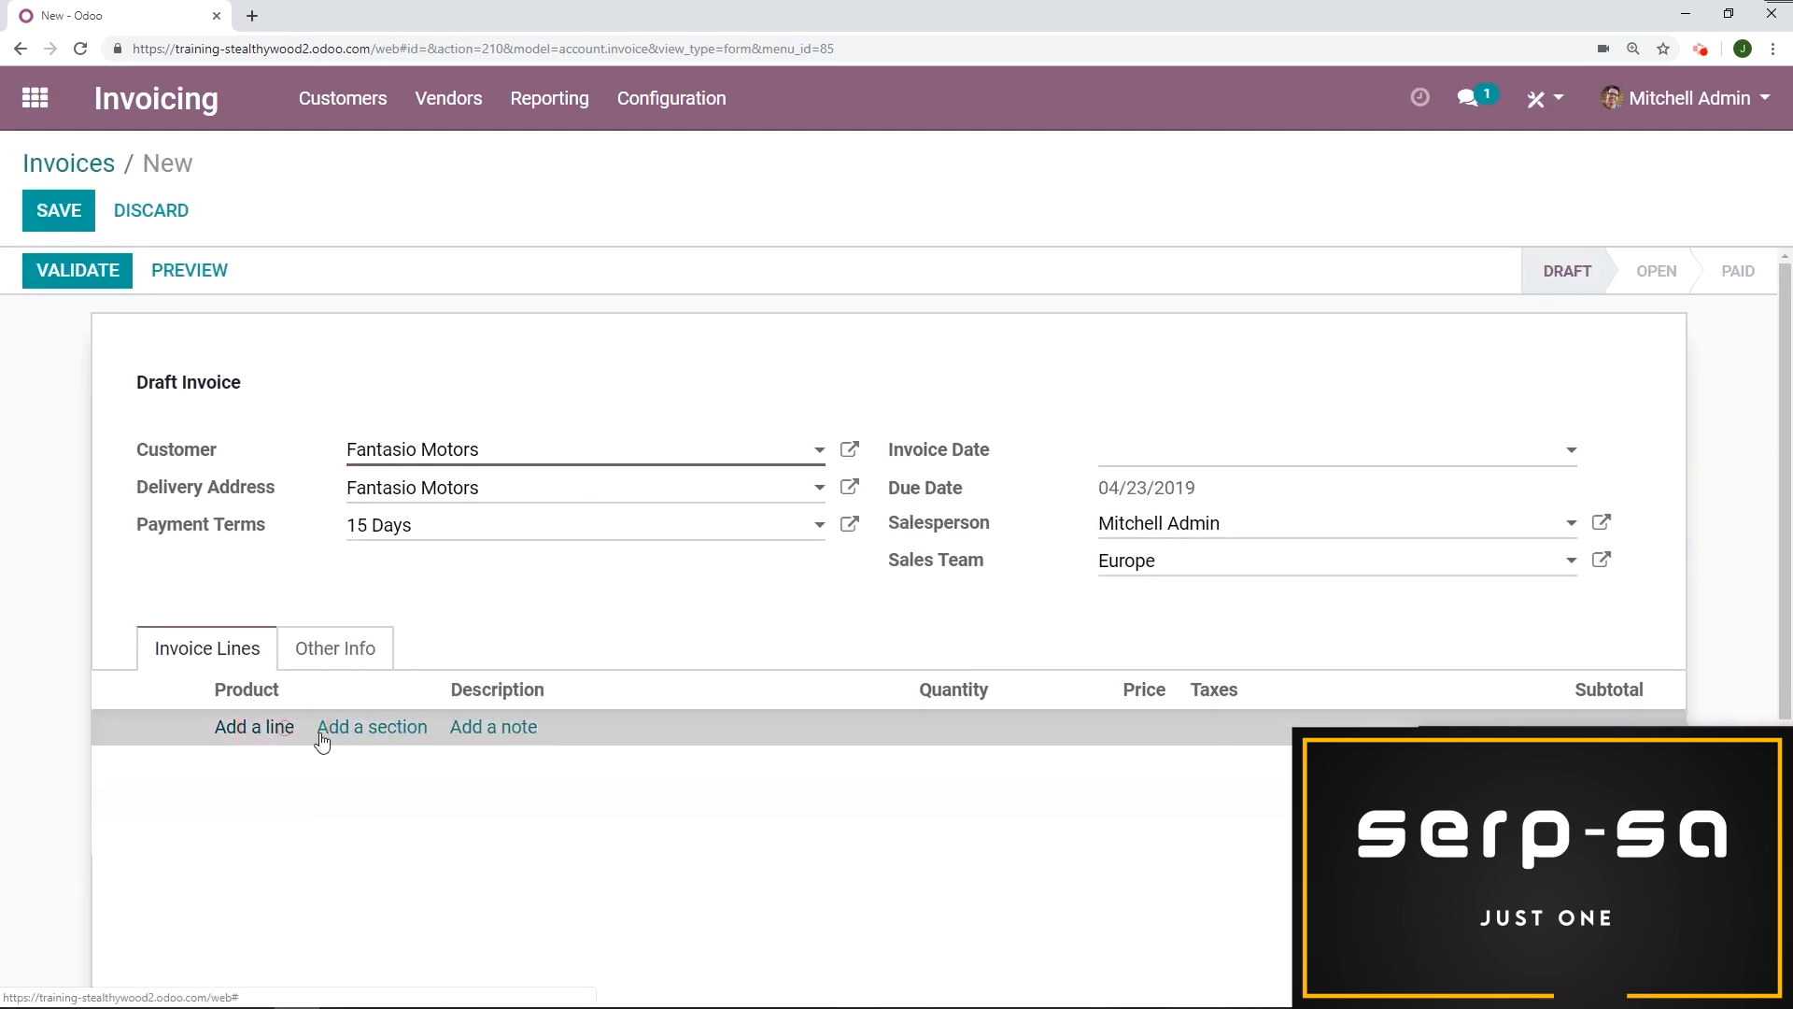
click(325, 728)
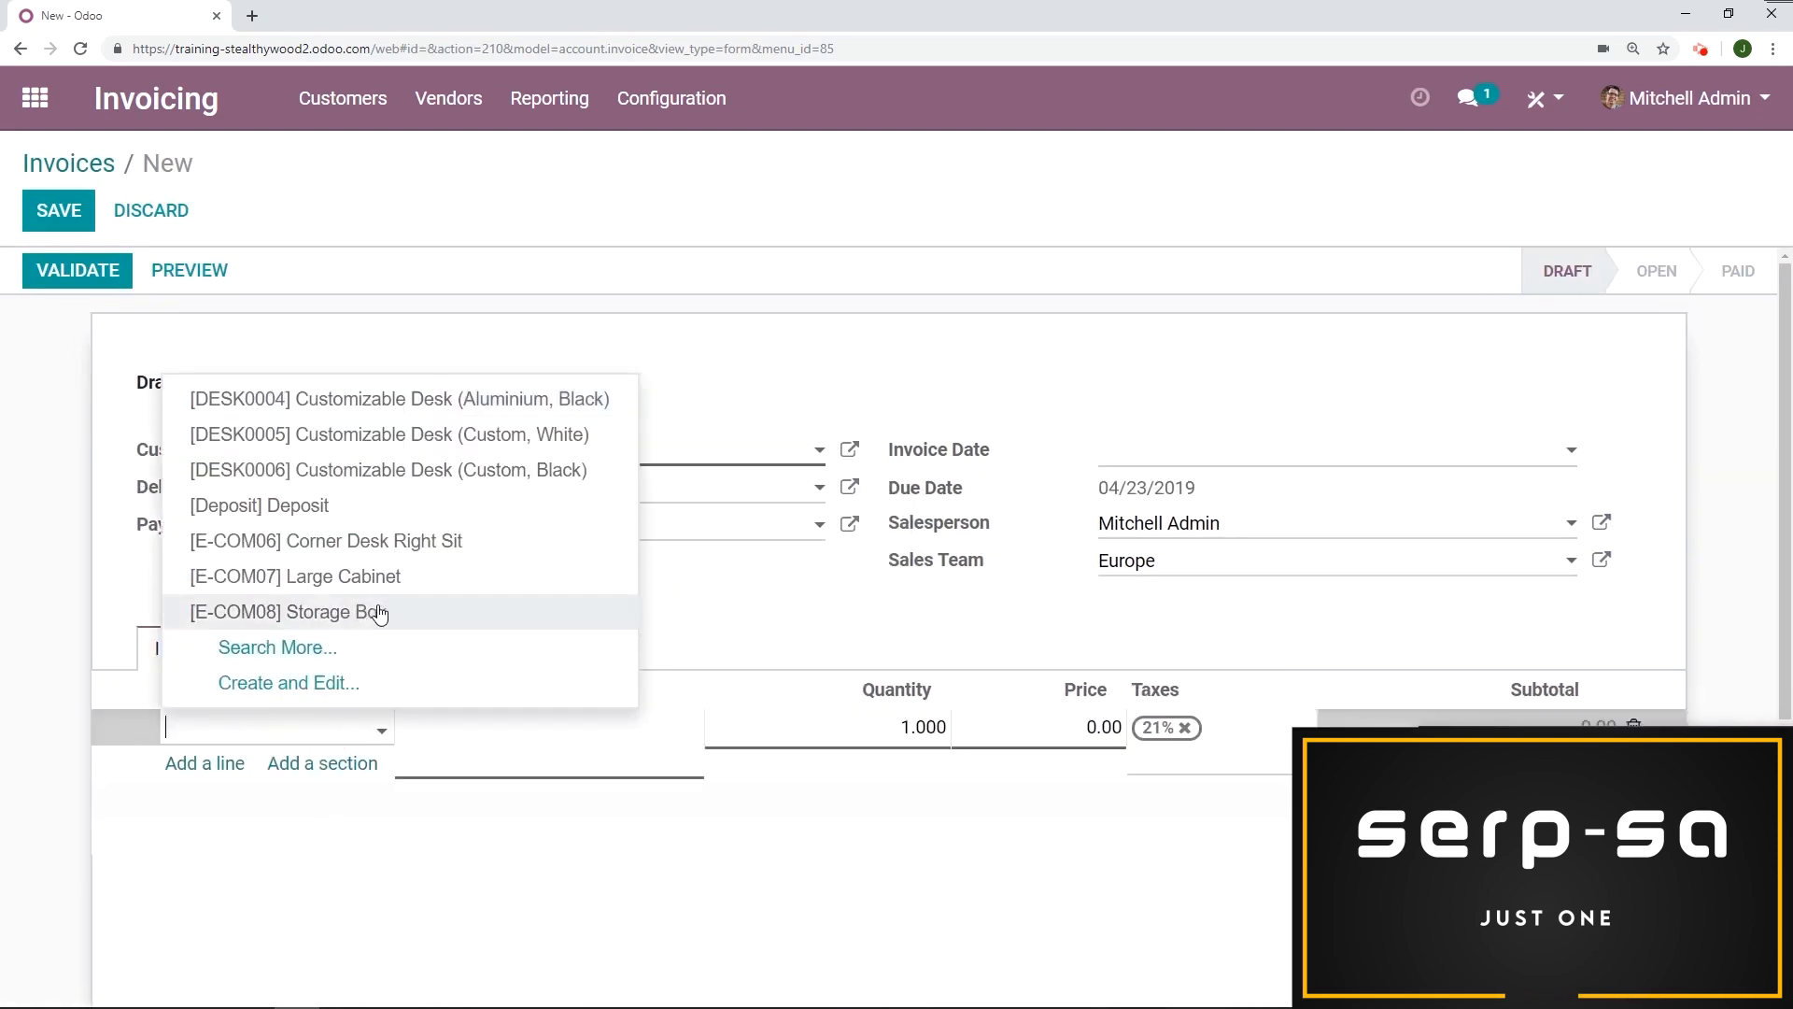
click(378, 611)
click(845, 730)
text(5)
click(621, 607)
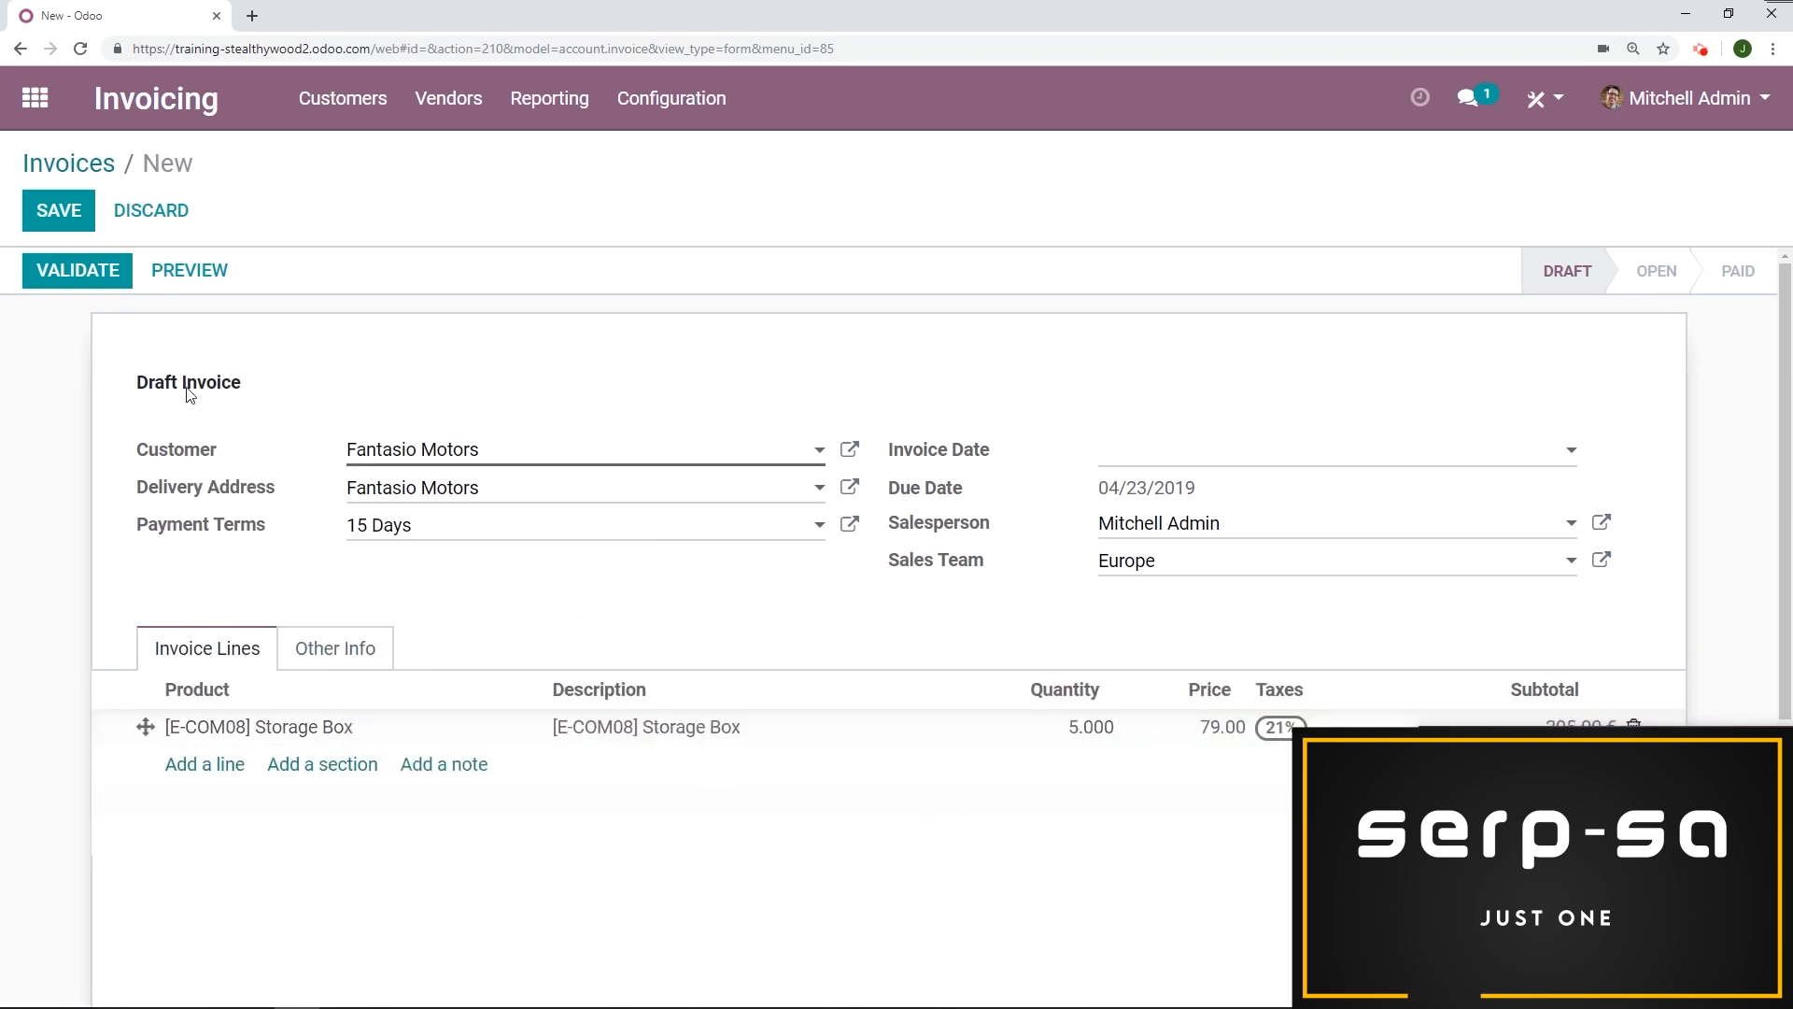
Validate the invoice and check the payment QR code in its customer portal preview before returning to edit mode.
click(110, 279)
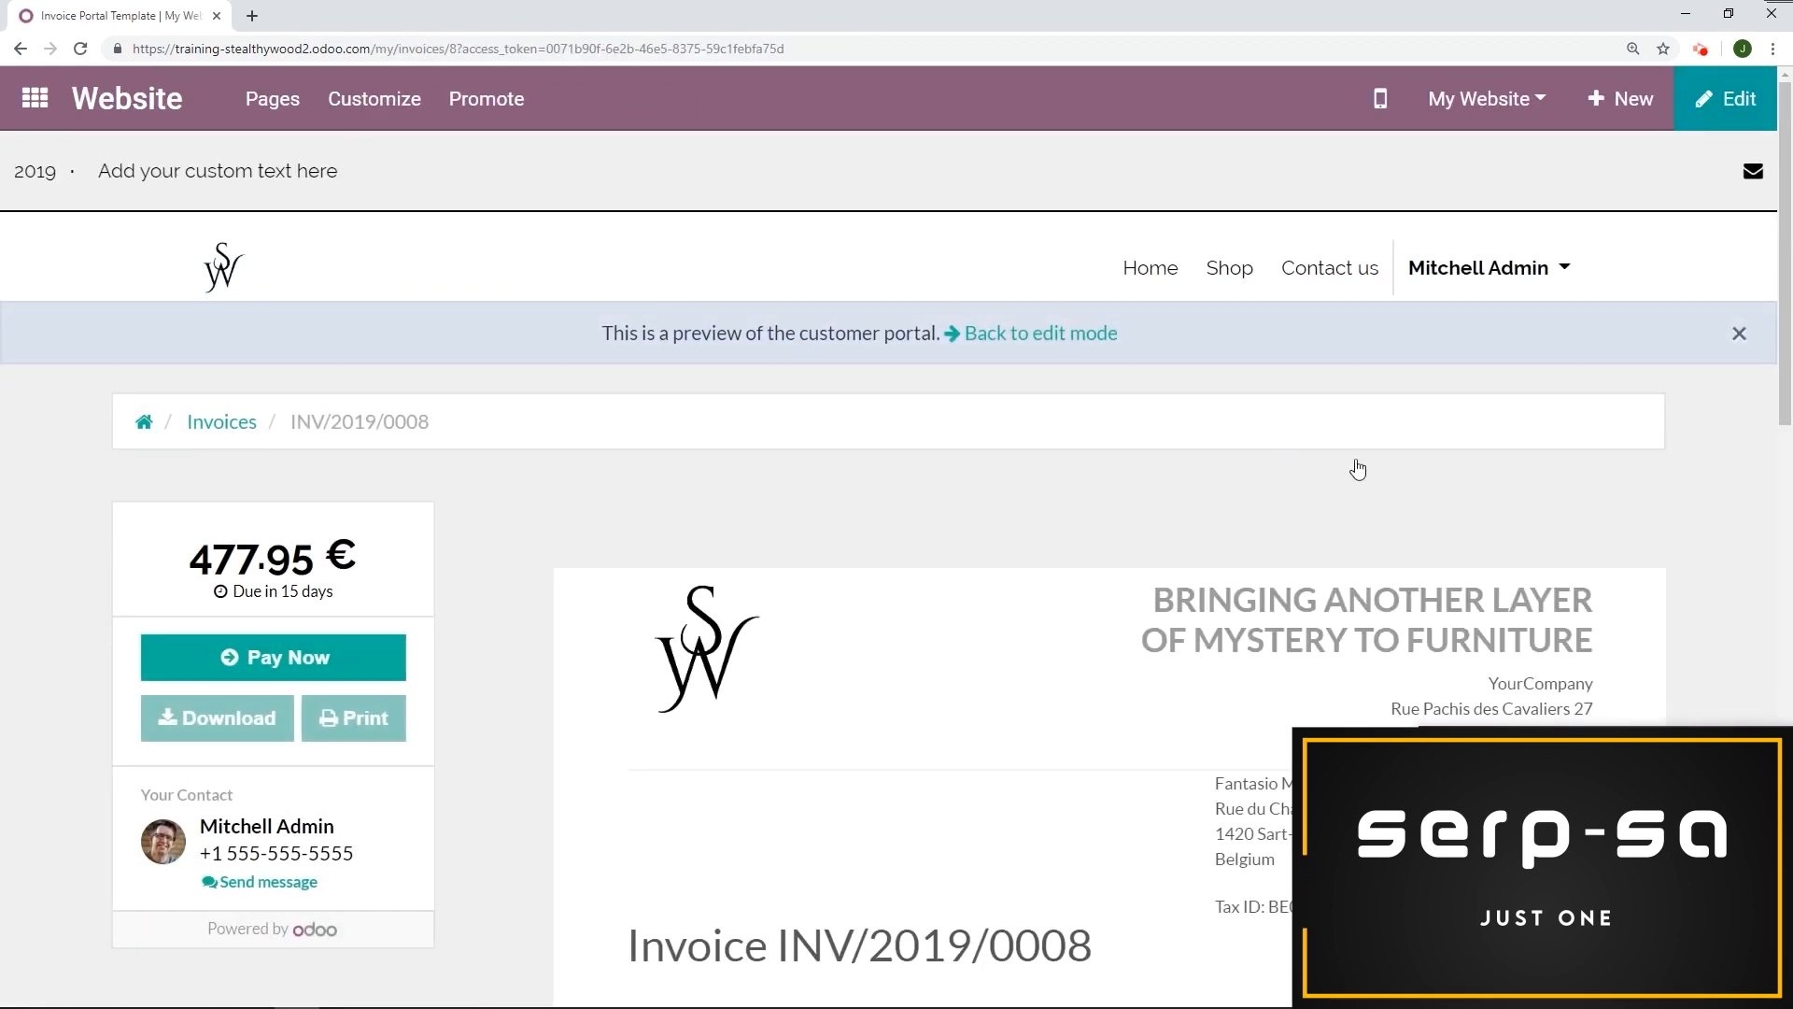
scroll(1359, 453, down, 8)
scroll(1334, 417, down, 2)
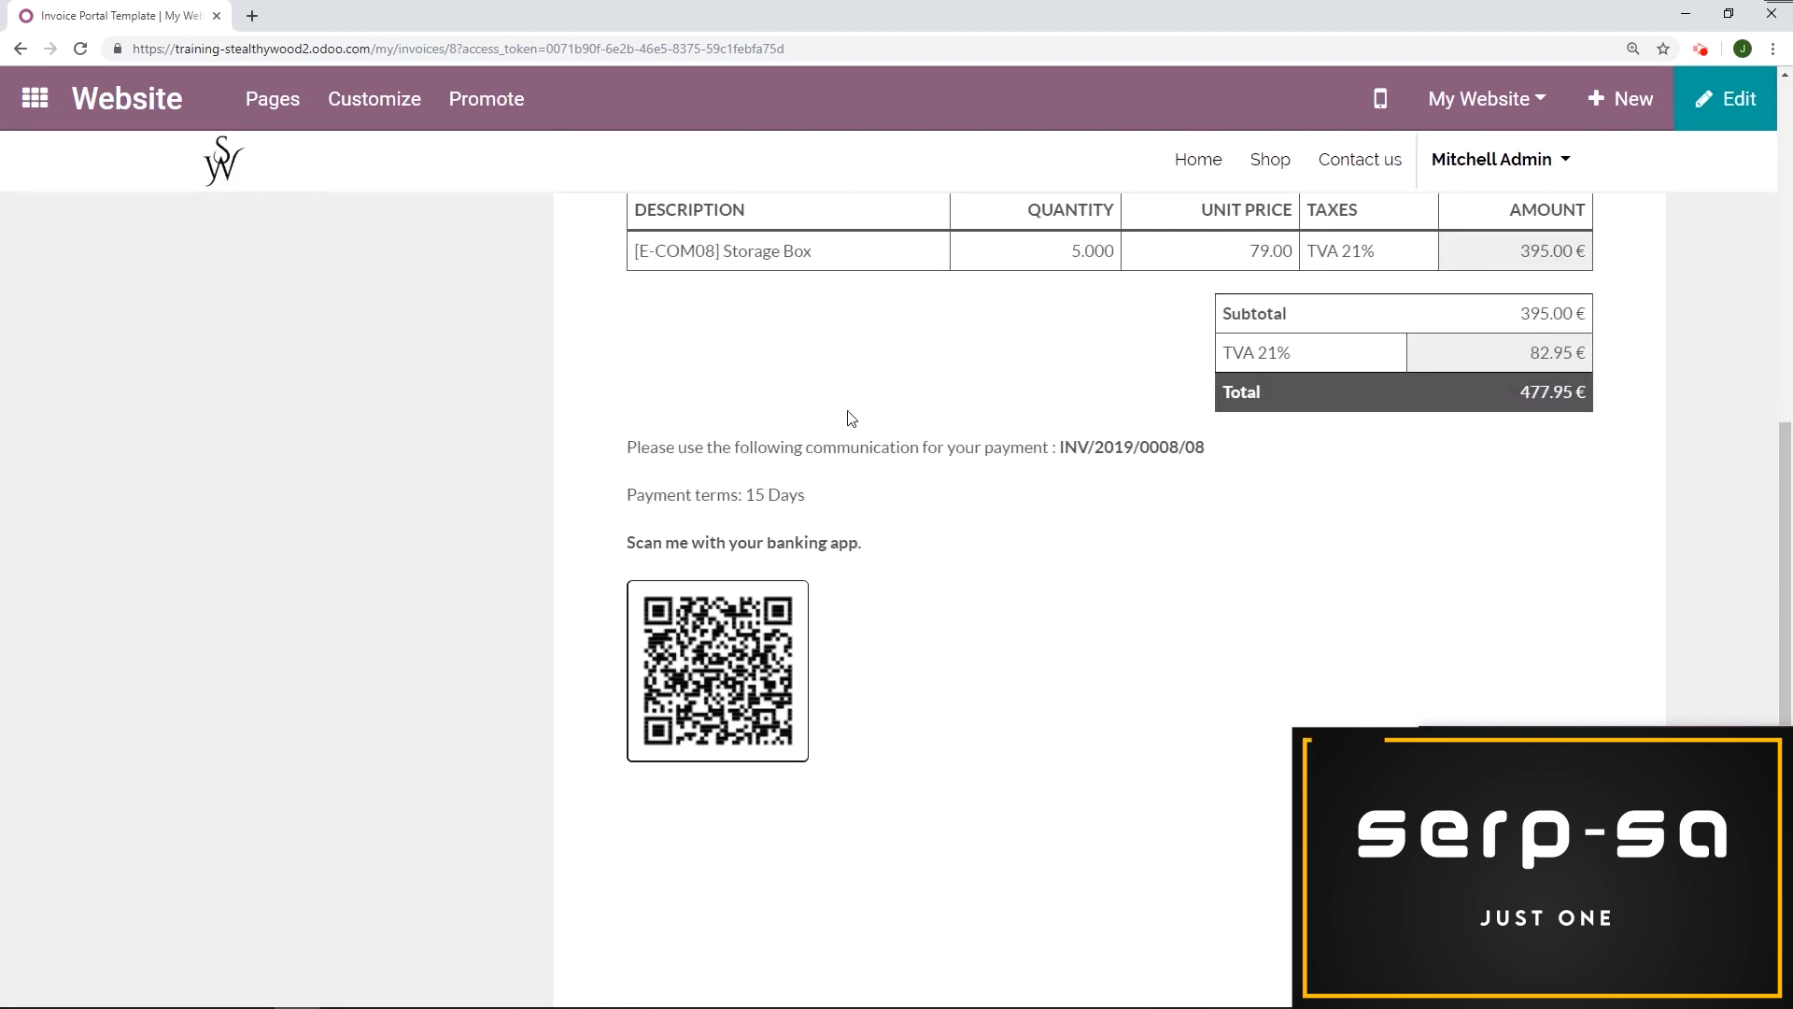
scroll(686, 412, up, 10)
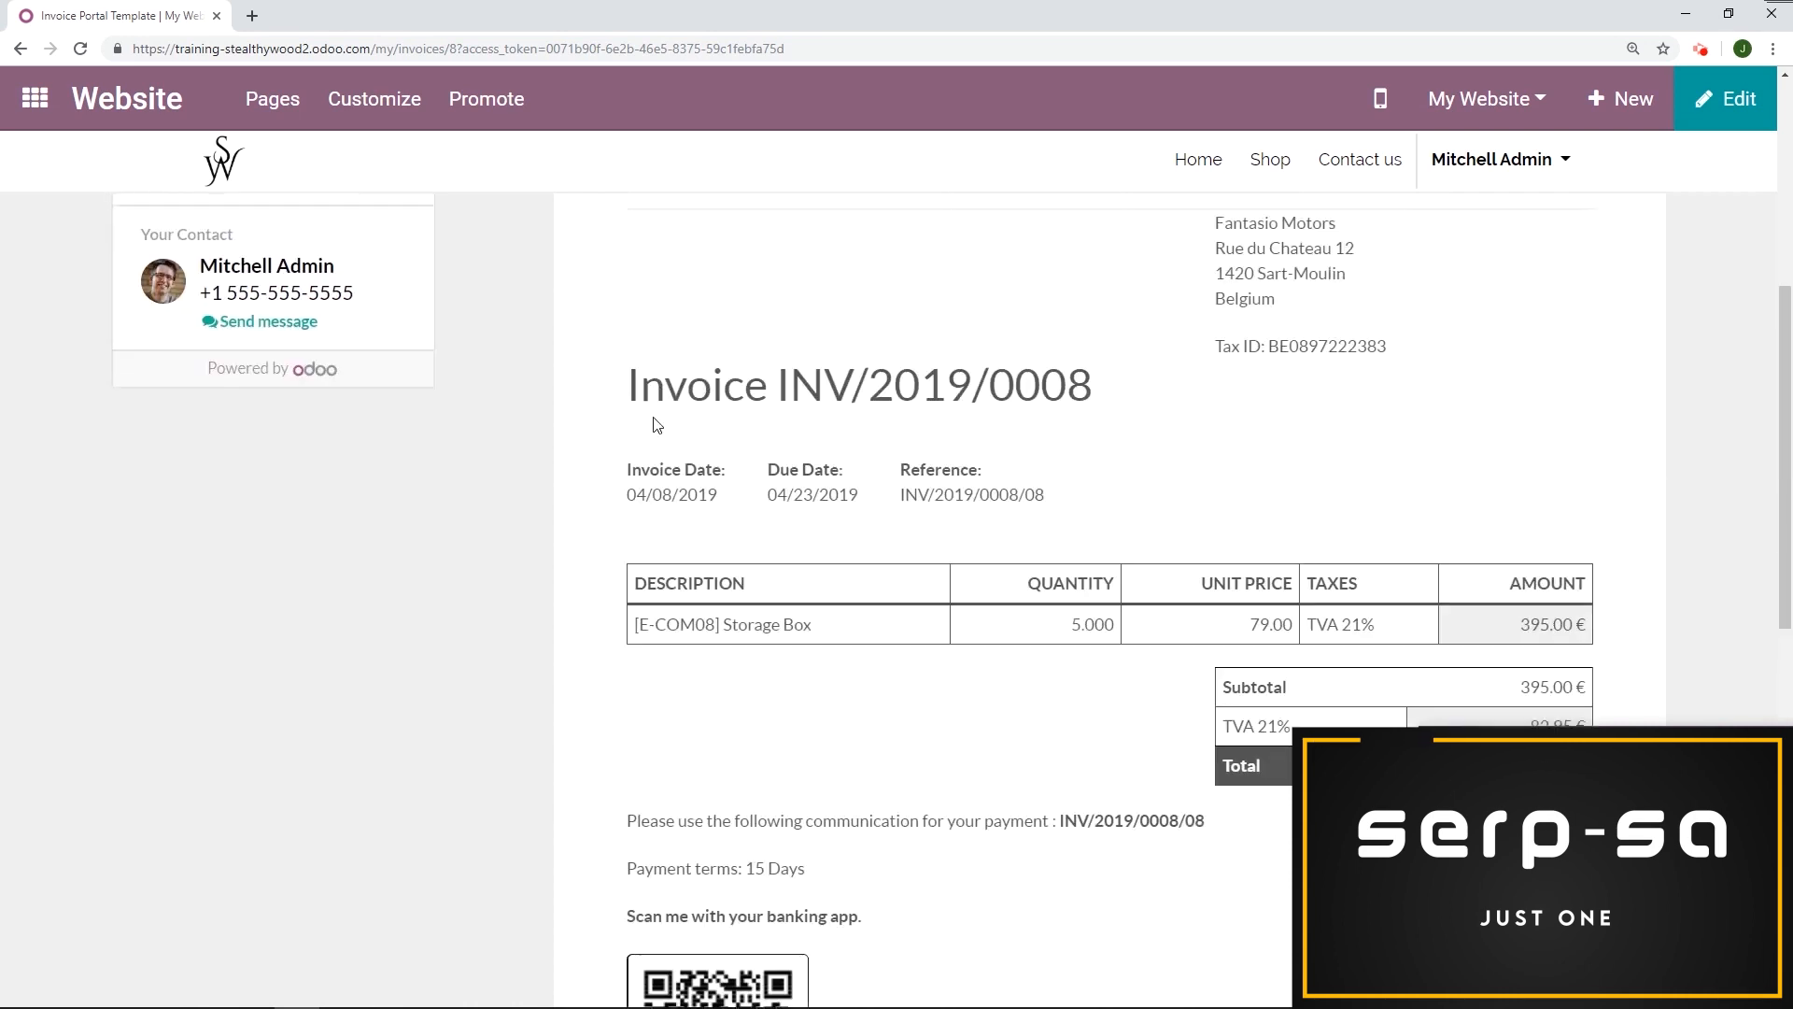
click(1099, 246)
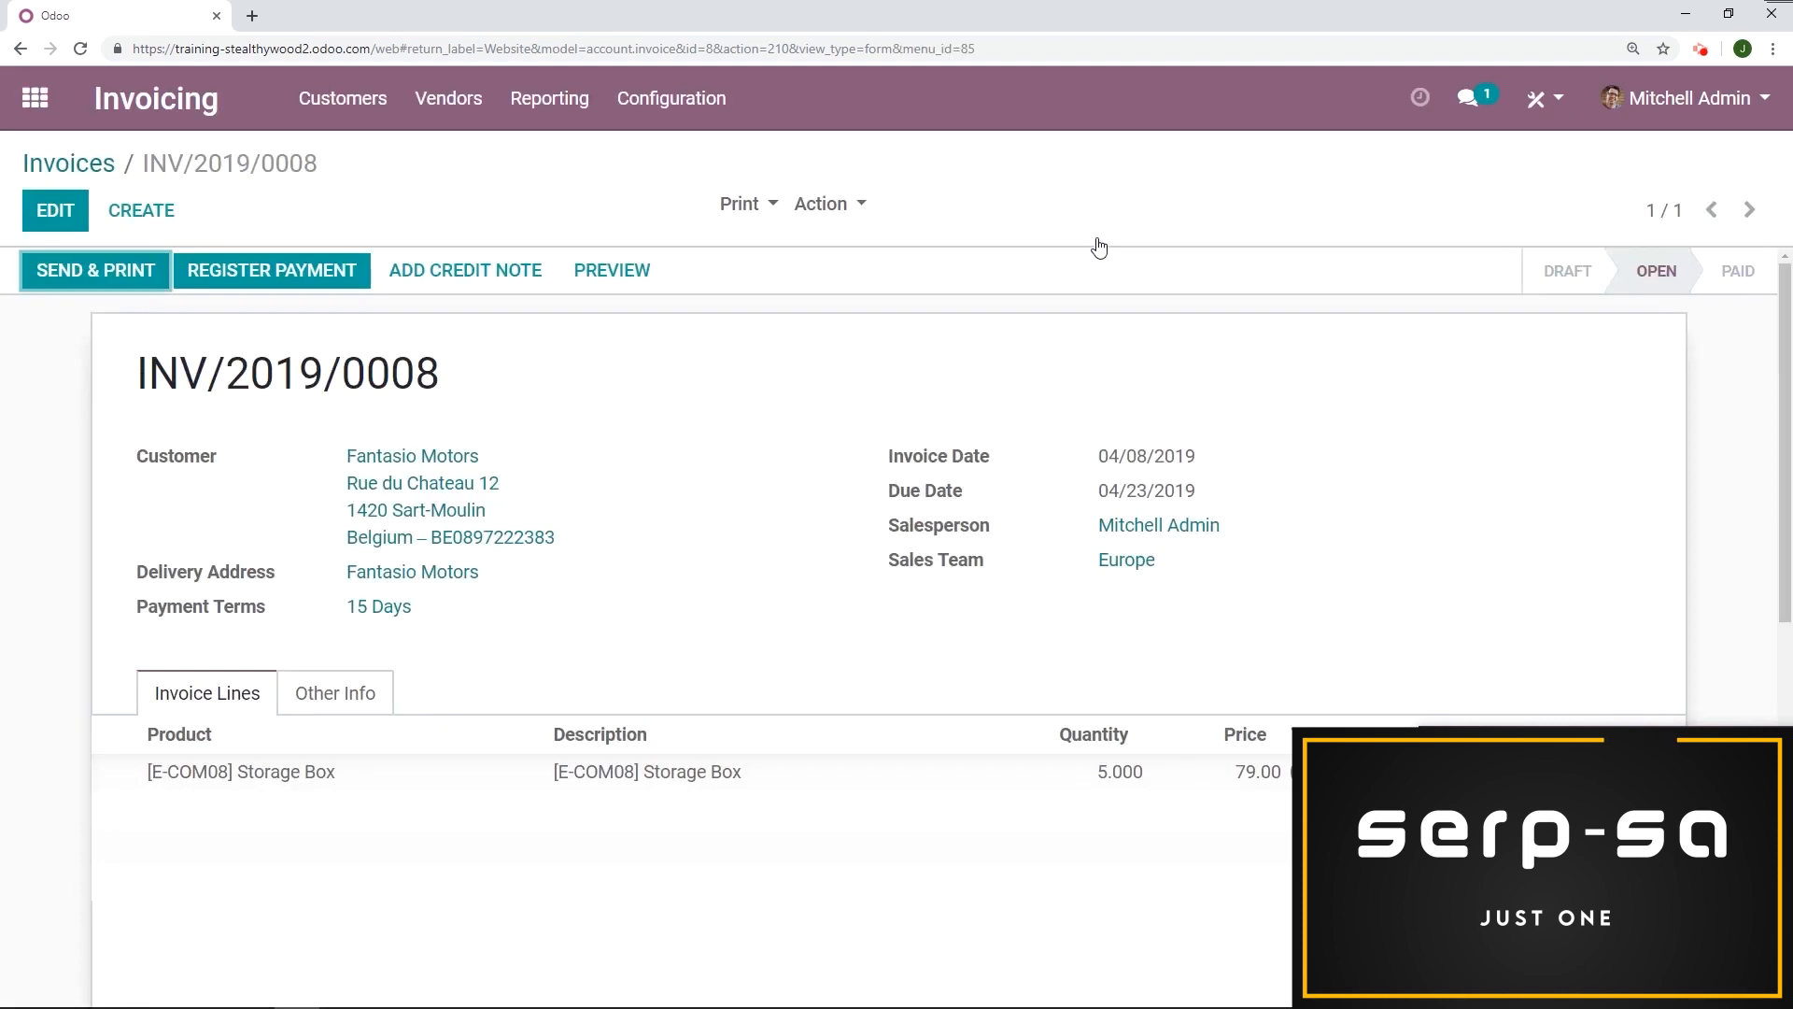
Enable Use SEPA QR Code in the configuration of the Wire Transfer payment acquirer and save it.
click(690, 126)
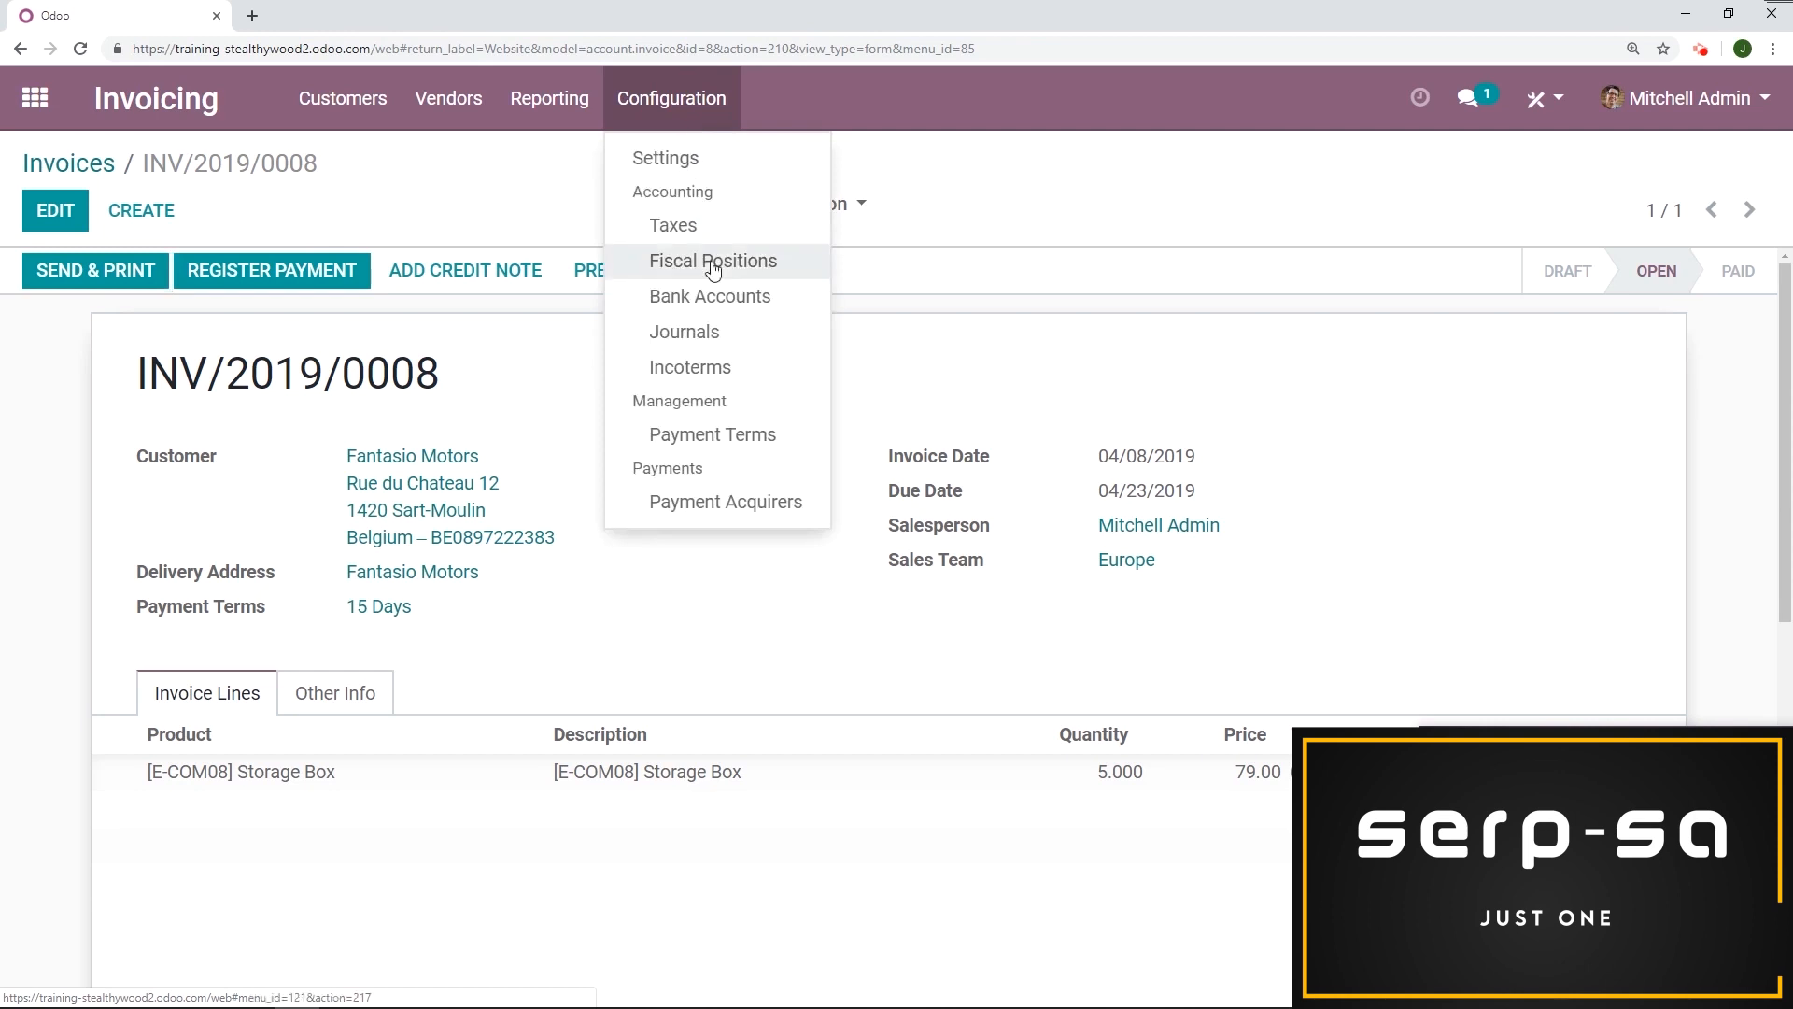
click(732, 510)
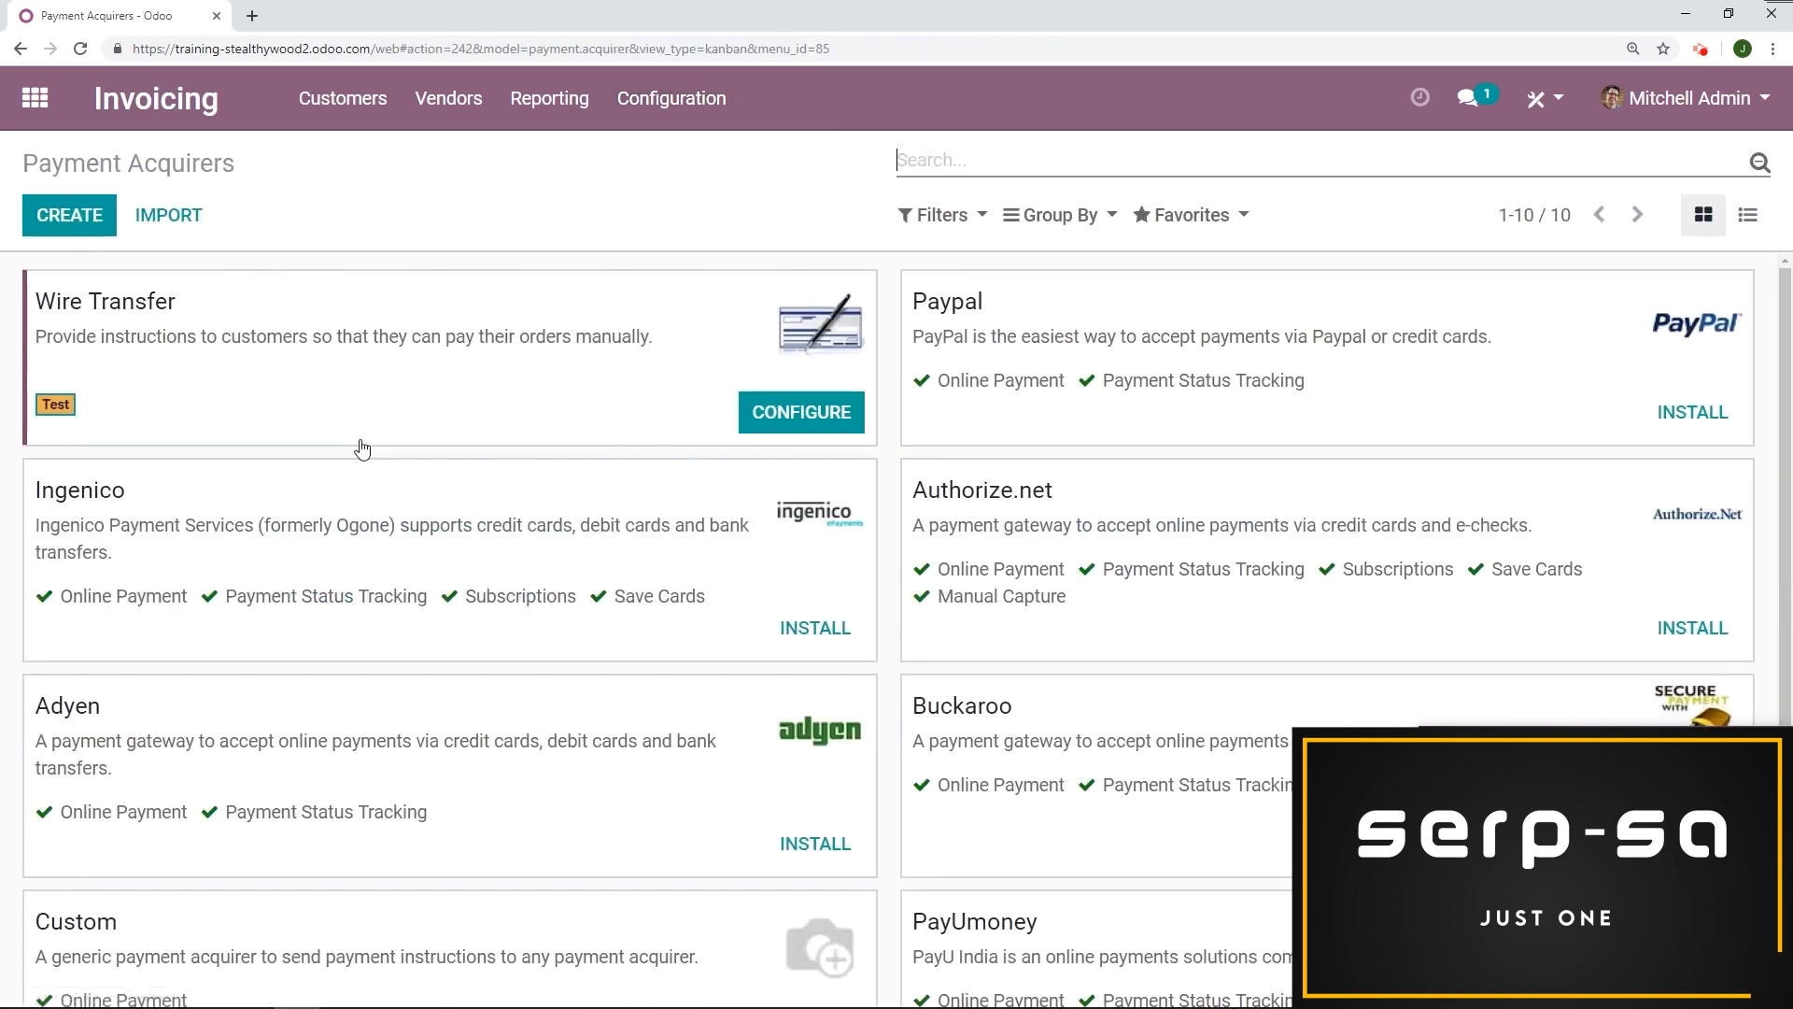
click(440, 340)
click(80, 221)
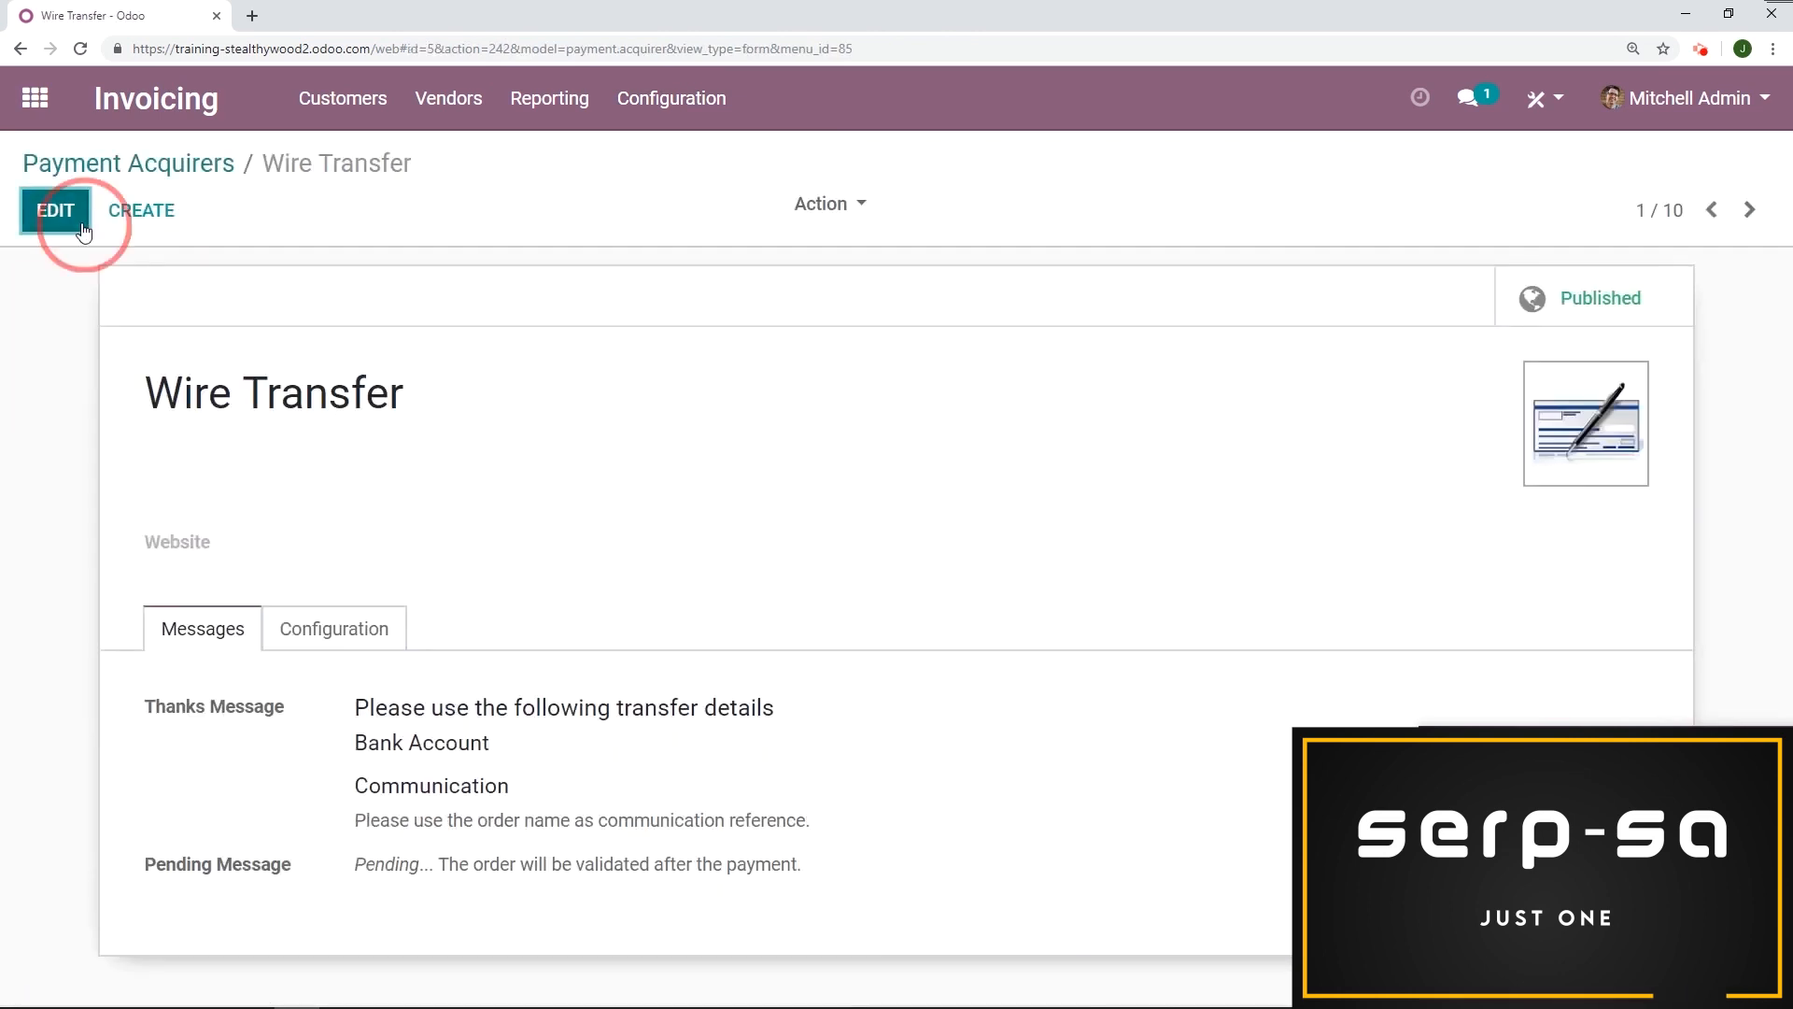
scroll(308, 476, down, 2)
click(373, 439)
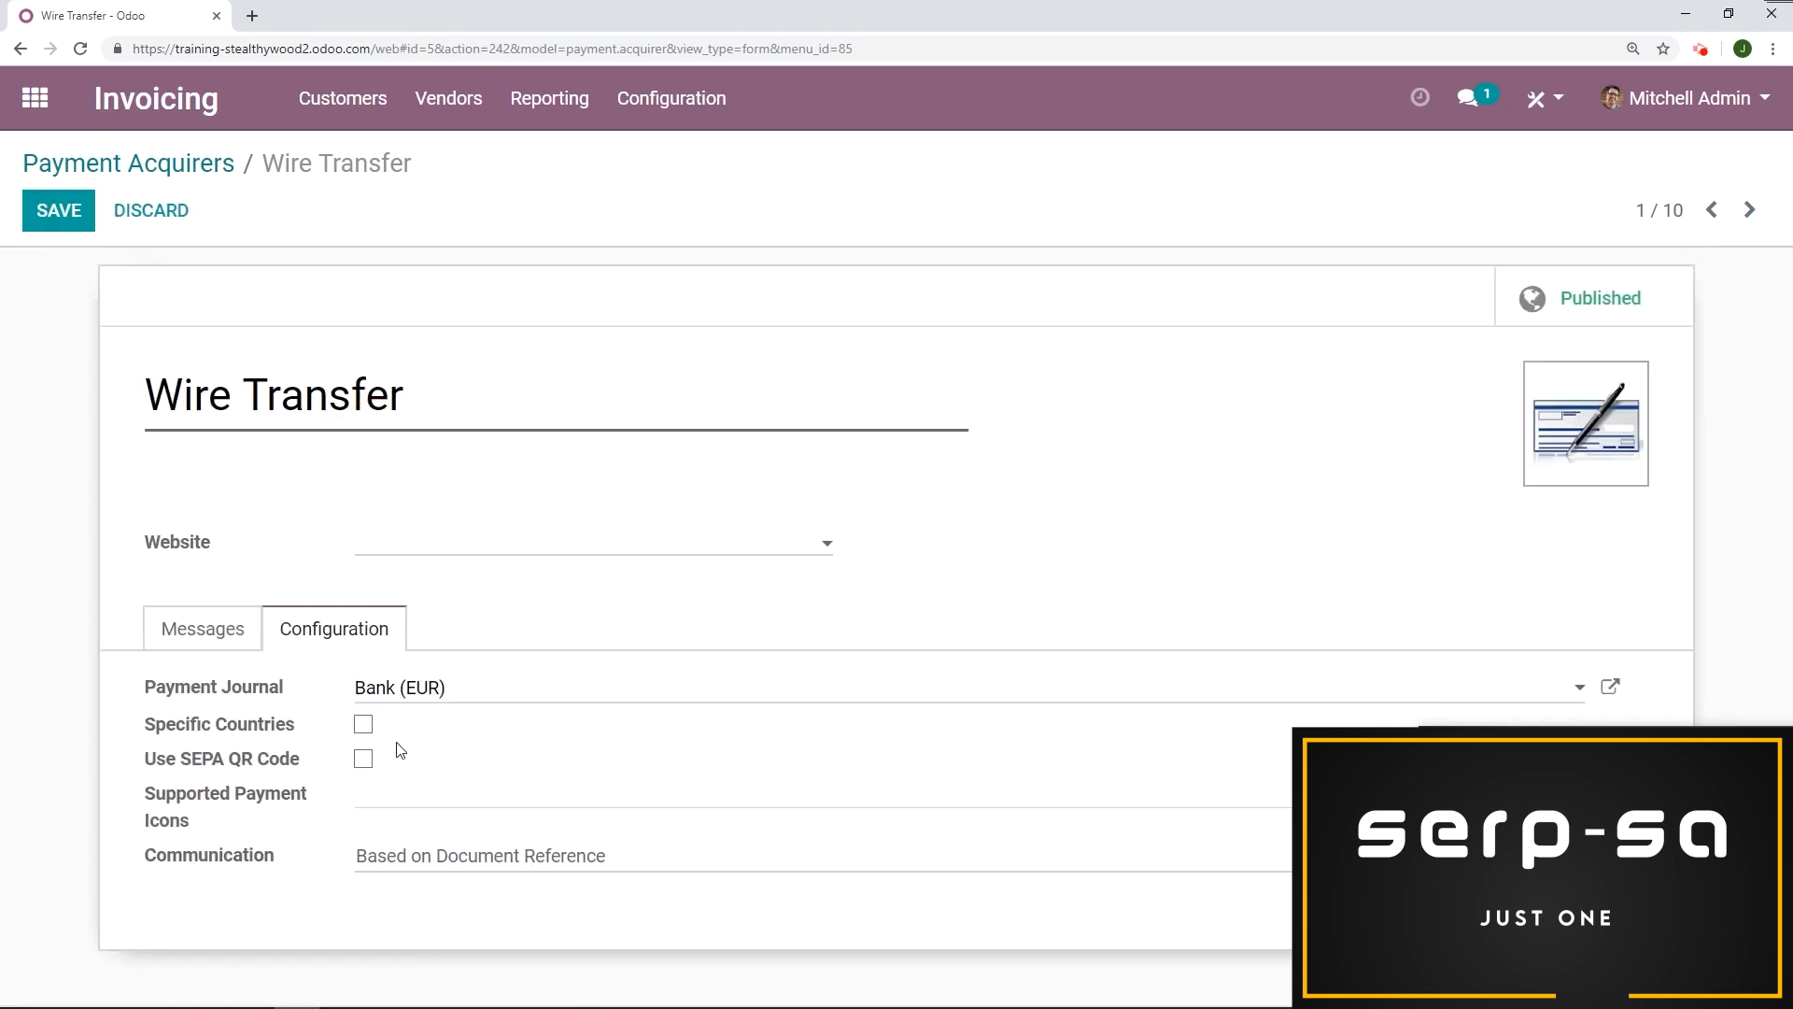
click(364, 763)
click(28, 213)
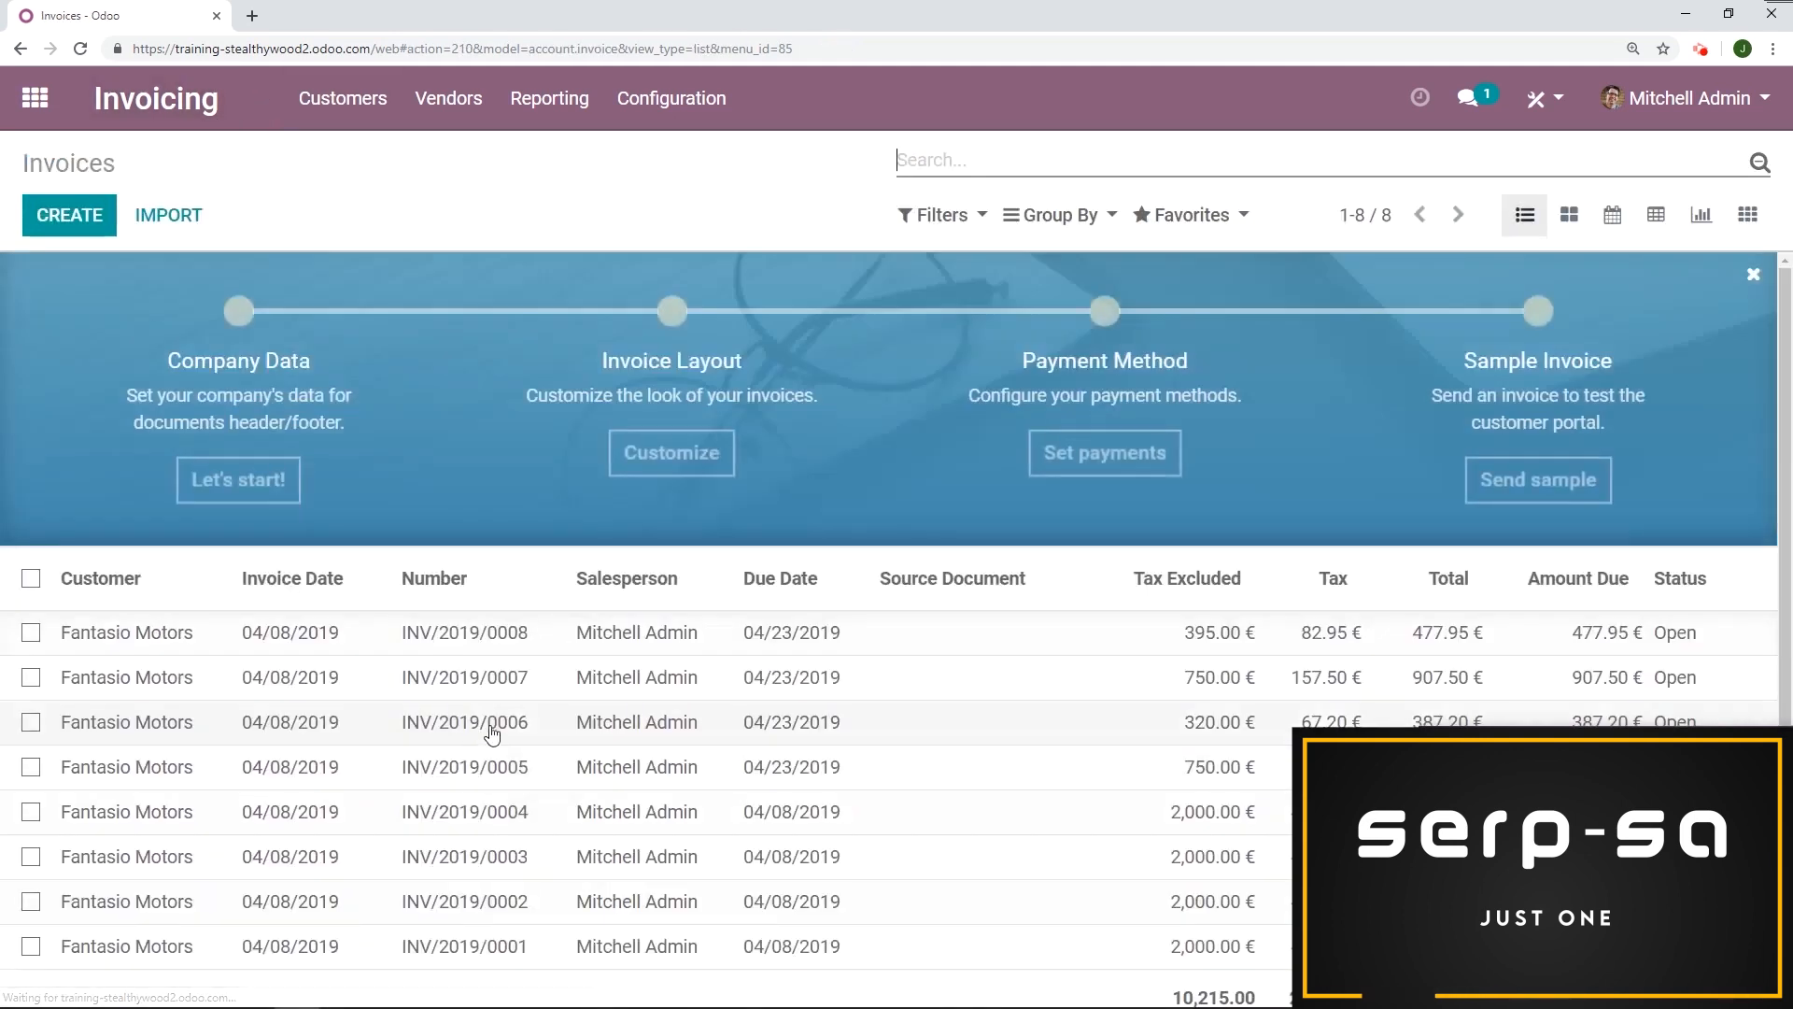
Pay the new Storage Box invoice by Wire Transfer from its customer portal preview and check the QR code in the transfer instructions.
click(499, 633)
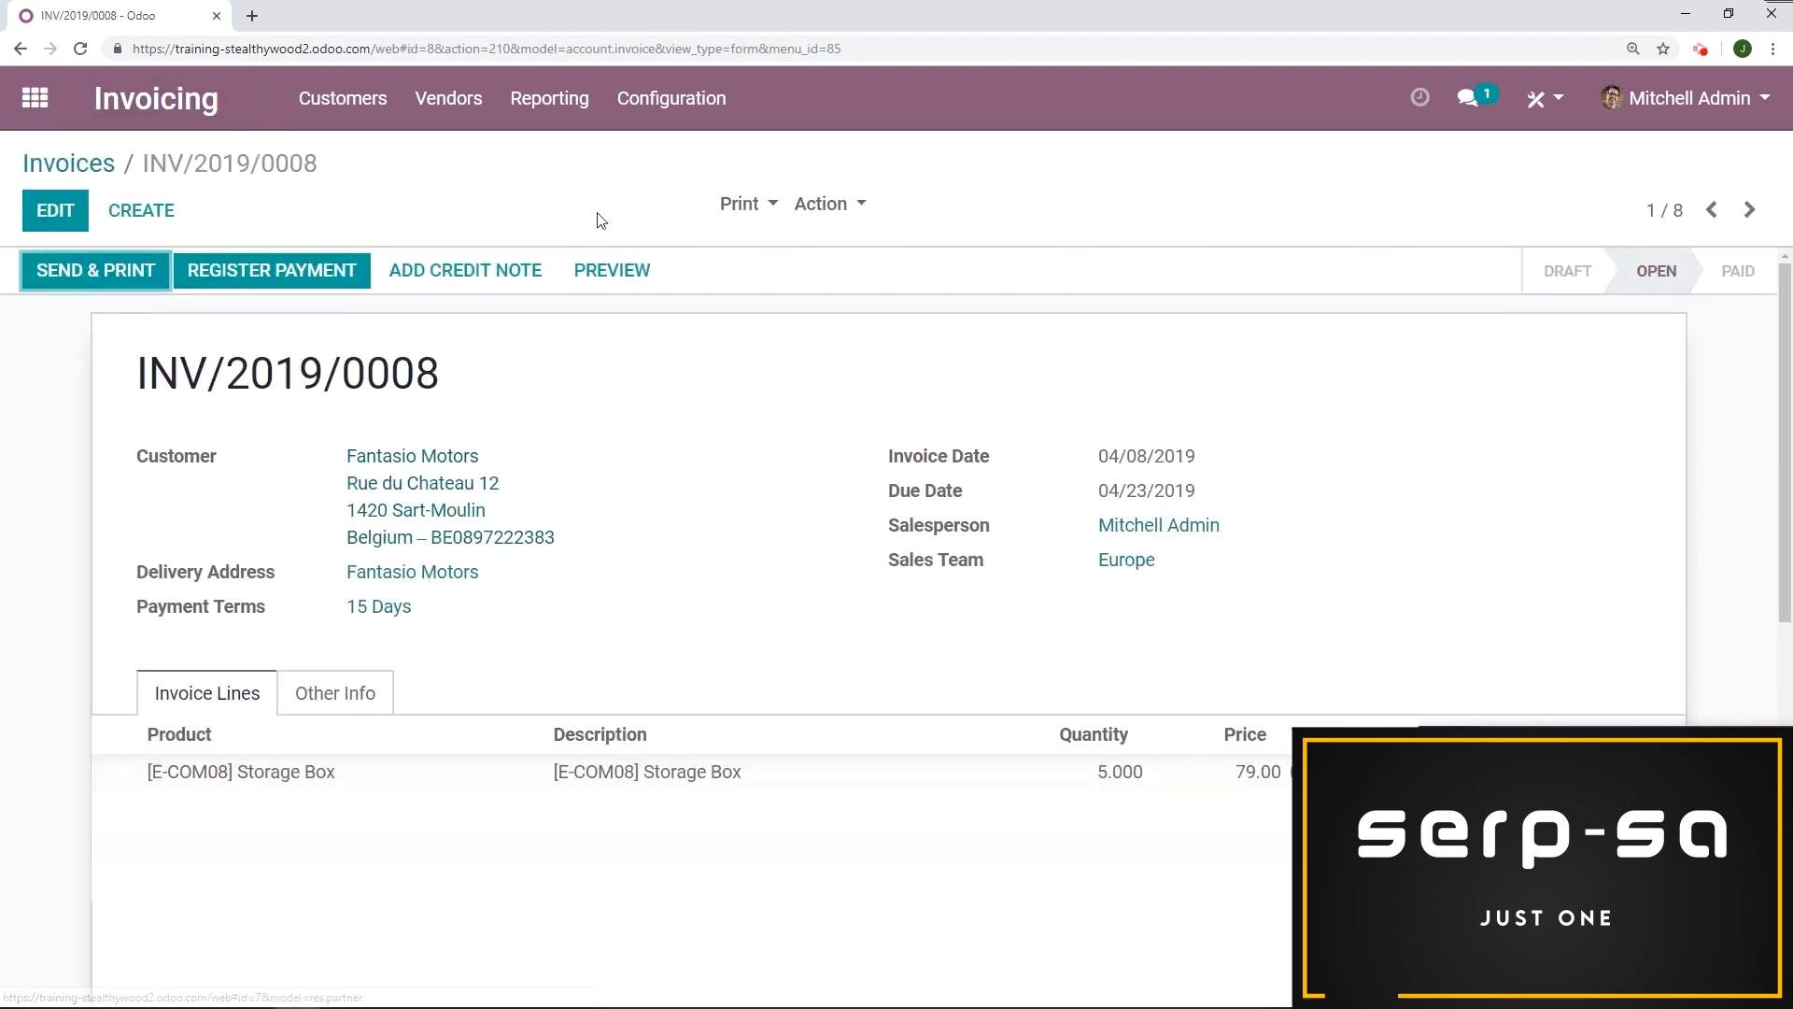
click(612, 270)
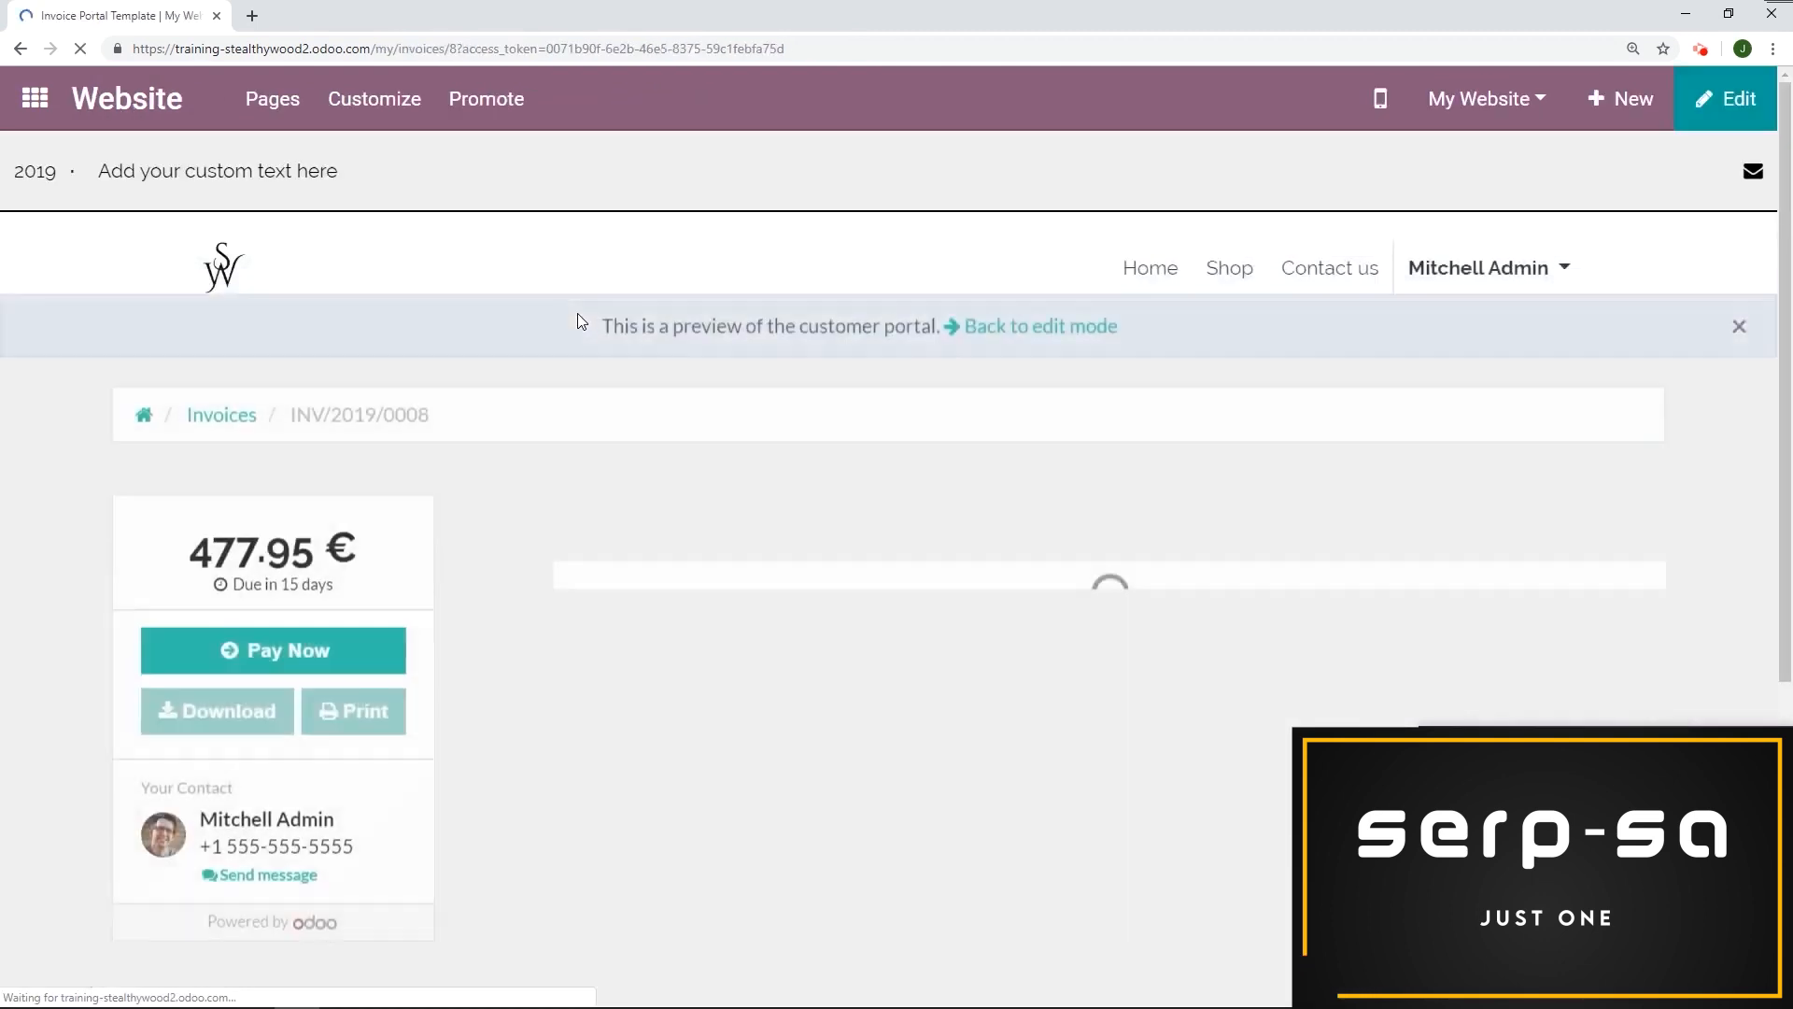
click(362, 659)
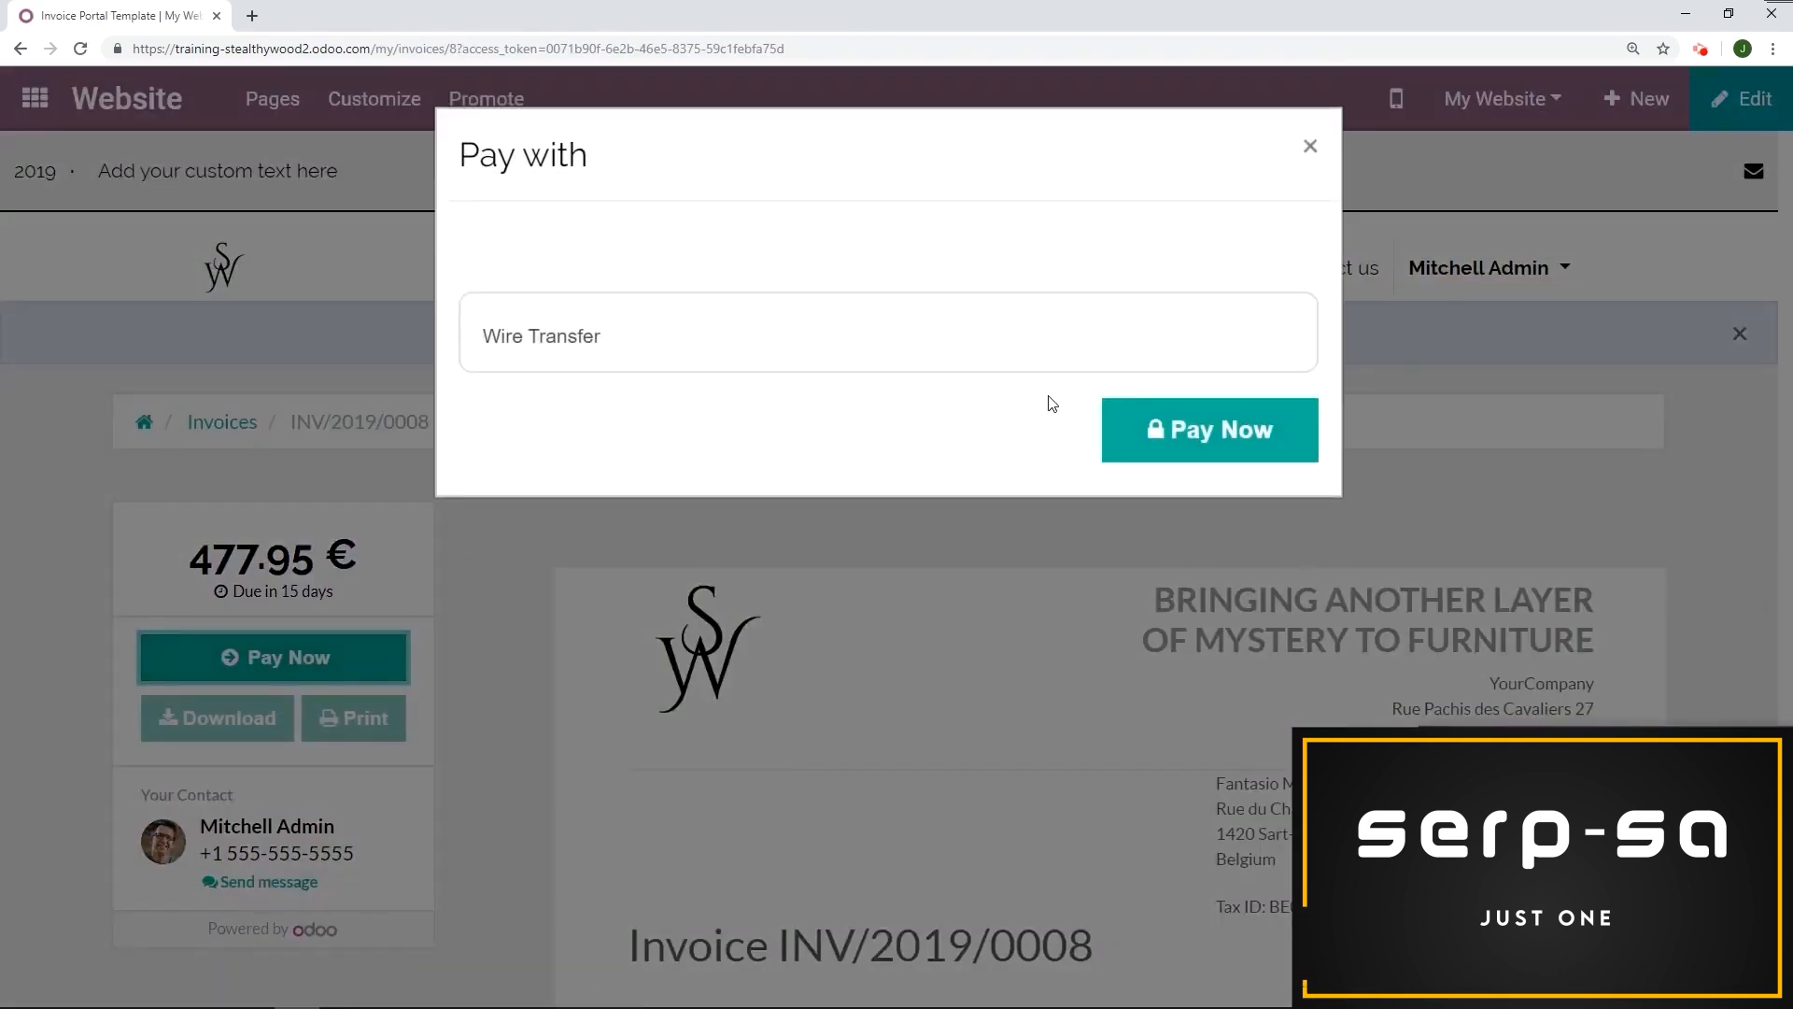
click(1235, 425)
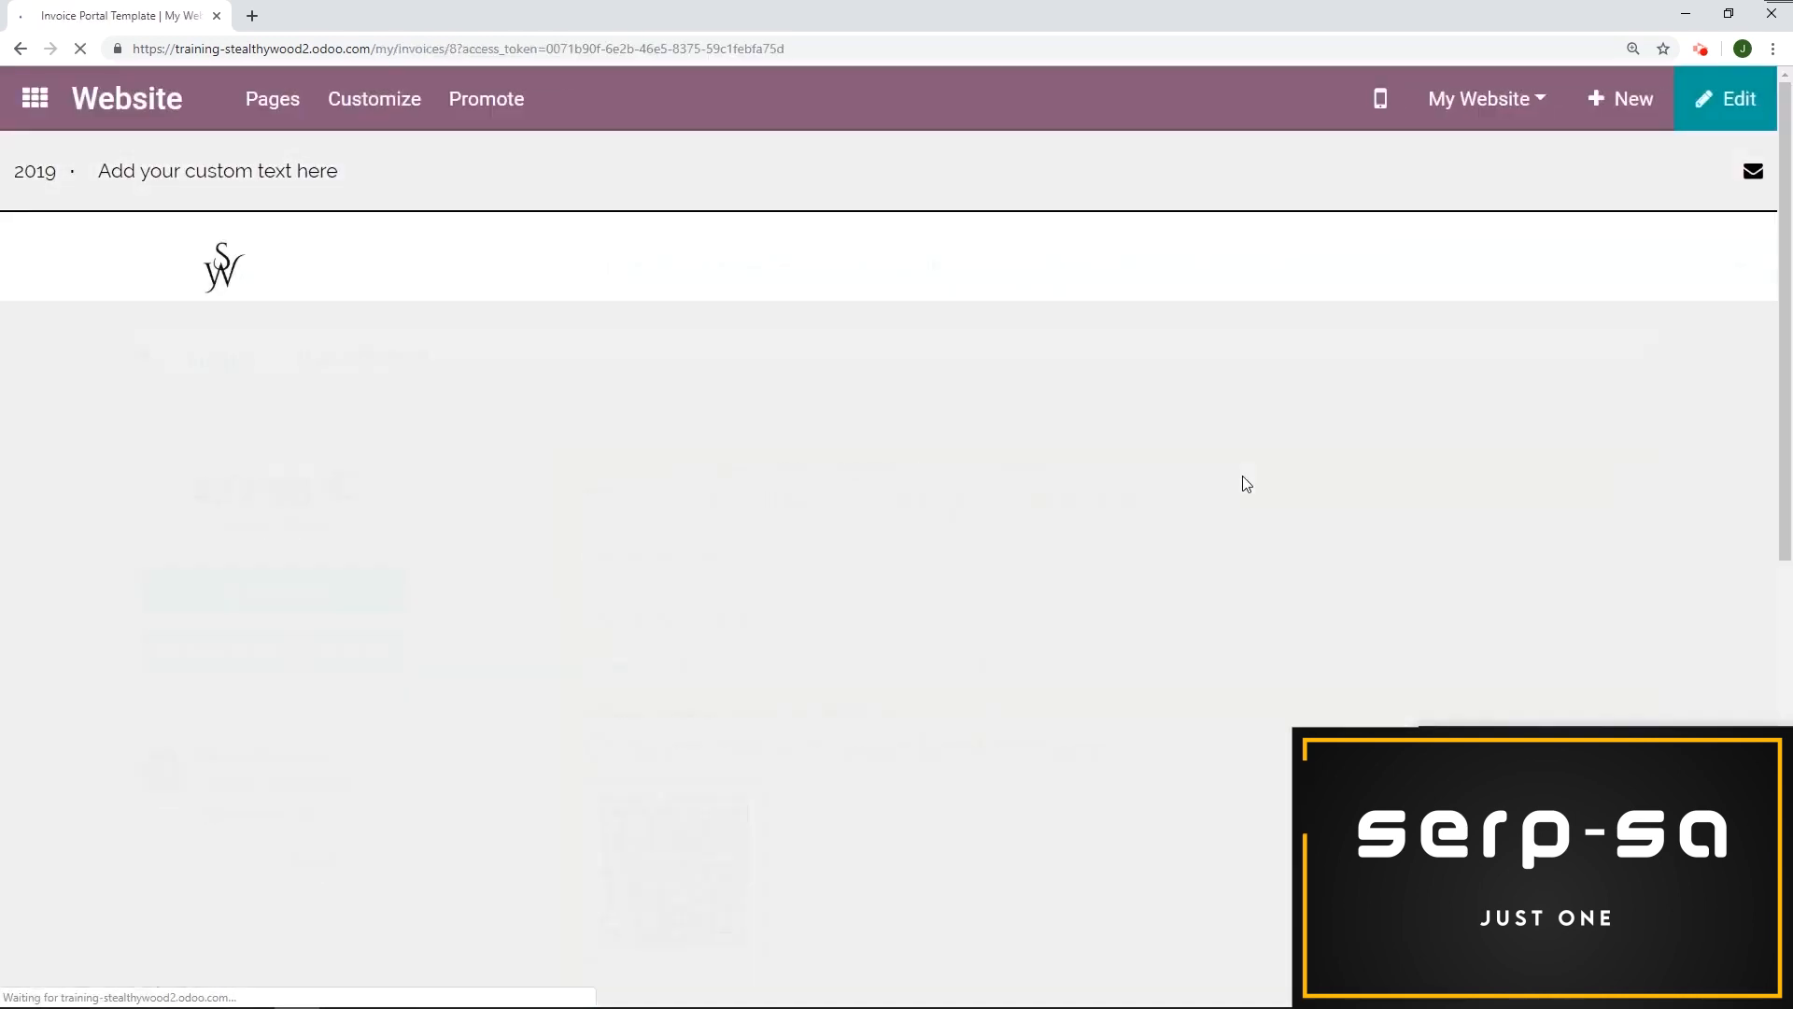
scroll(1236, 486, down, 1)
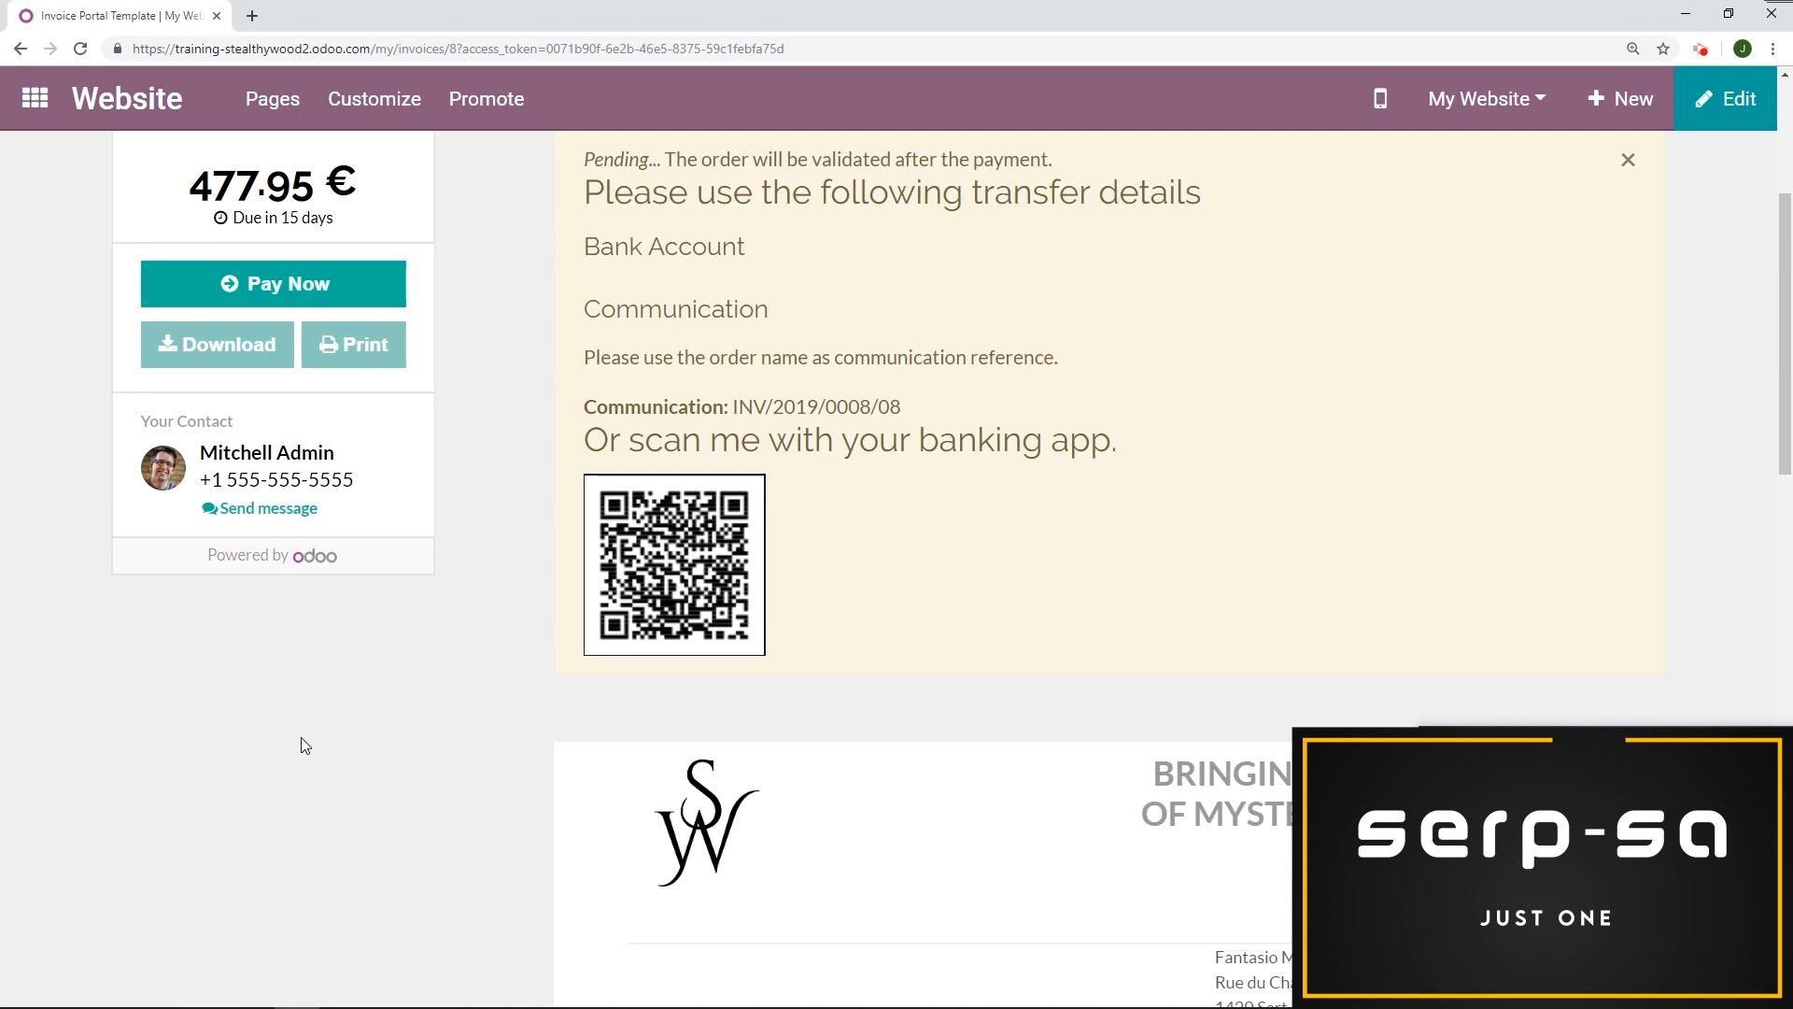
scroll(368, 814, down, 1)
scroll(519, 859, up, 3)
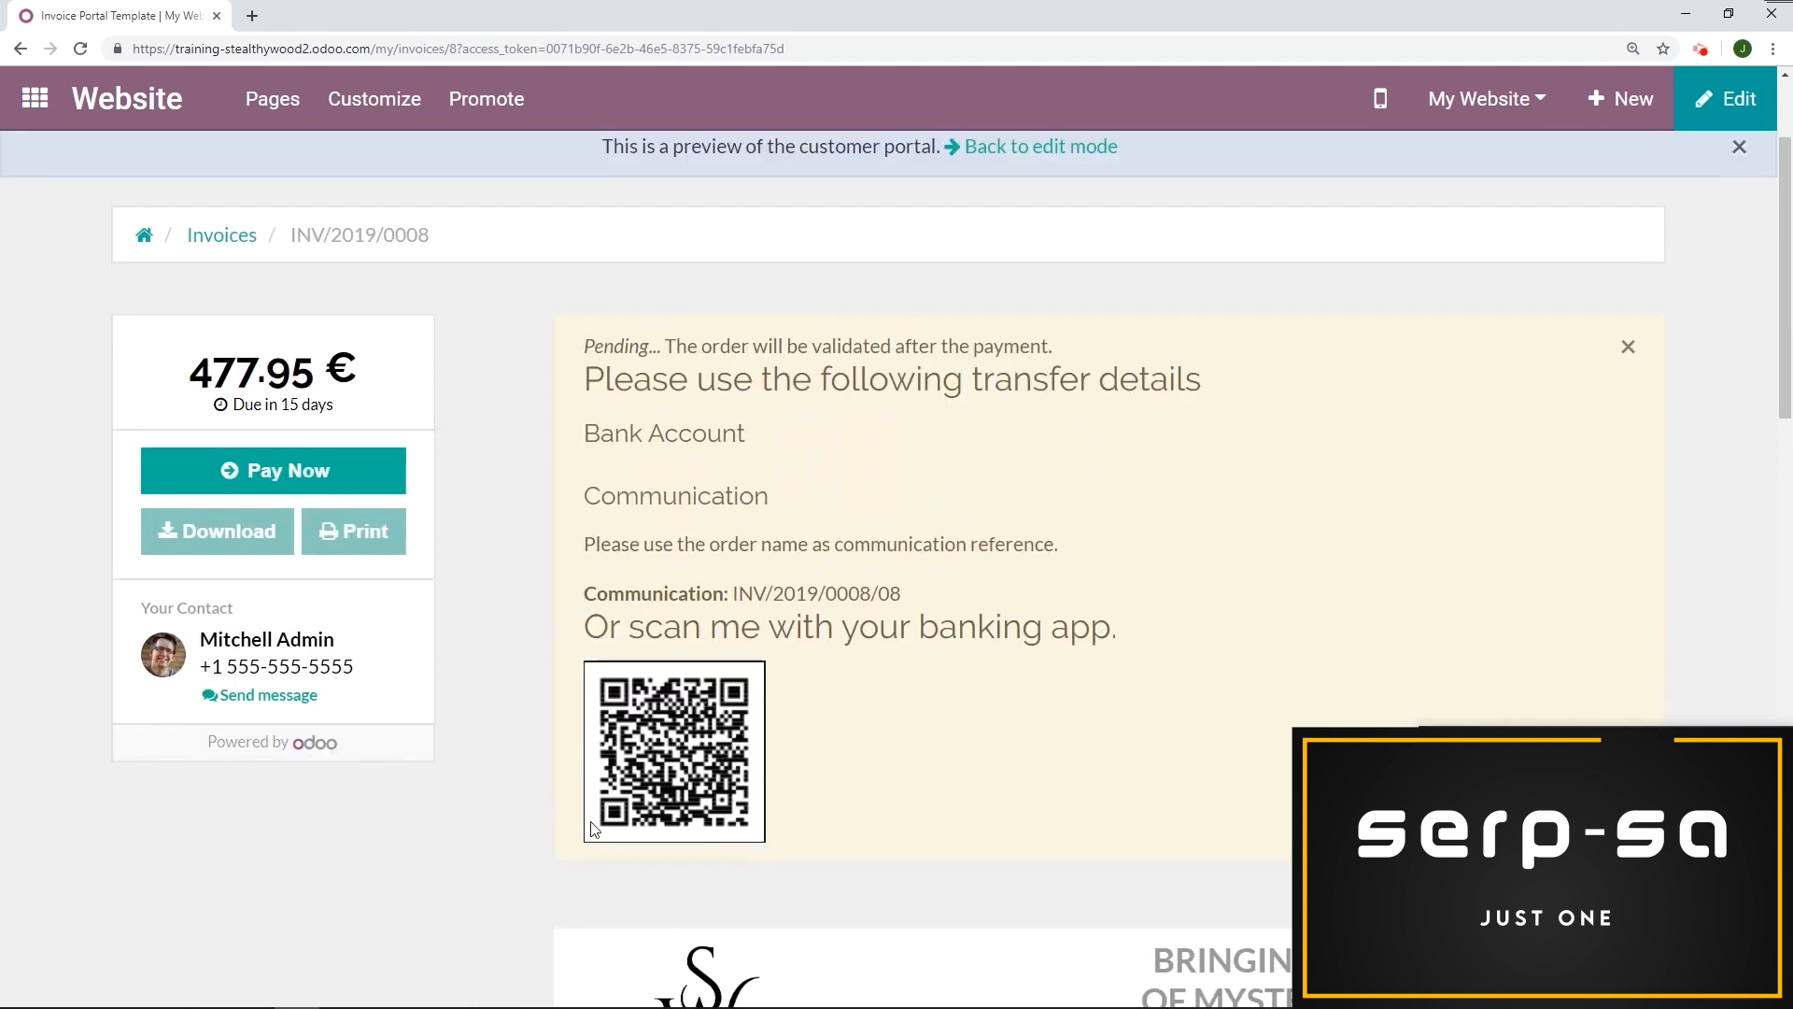